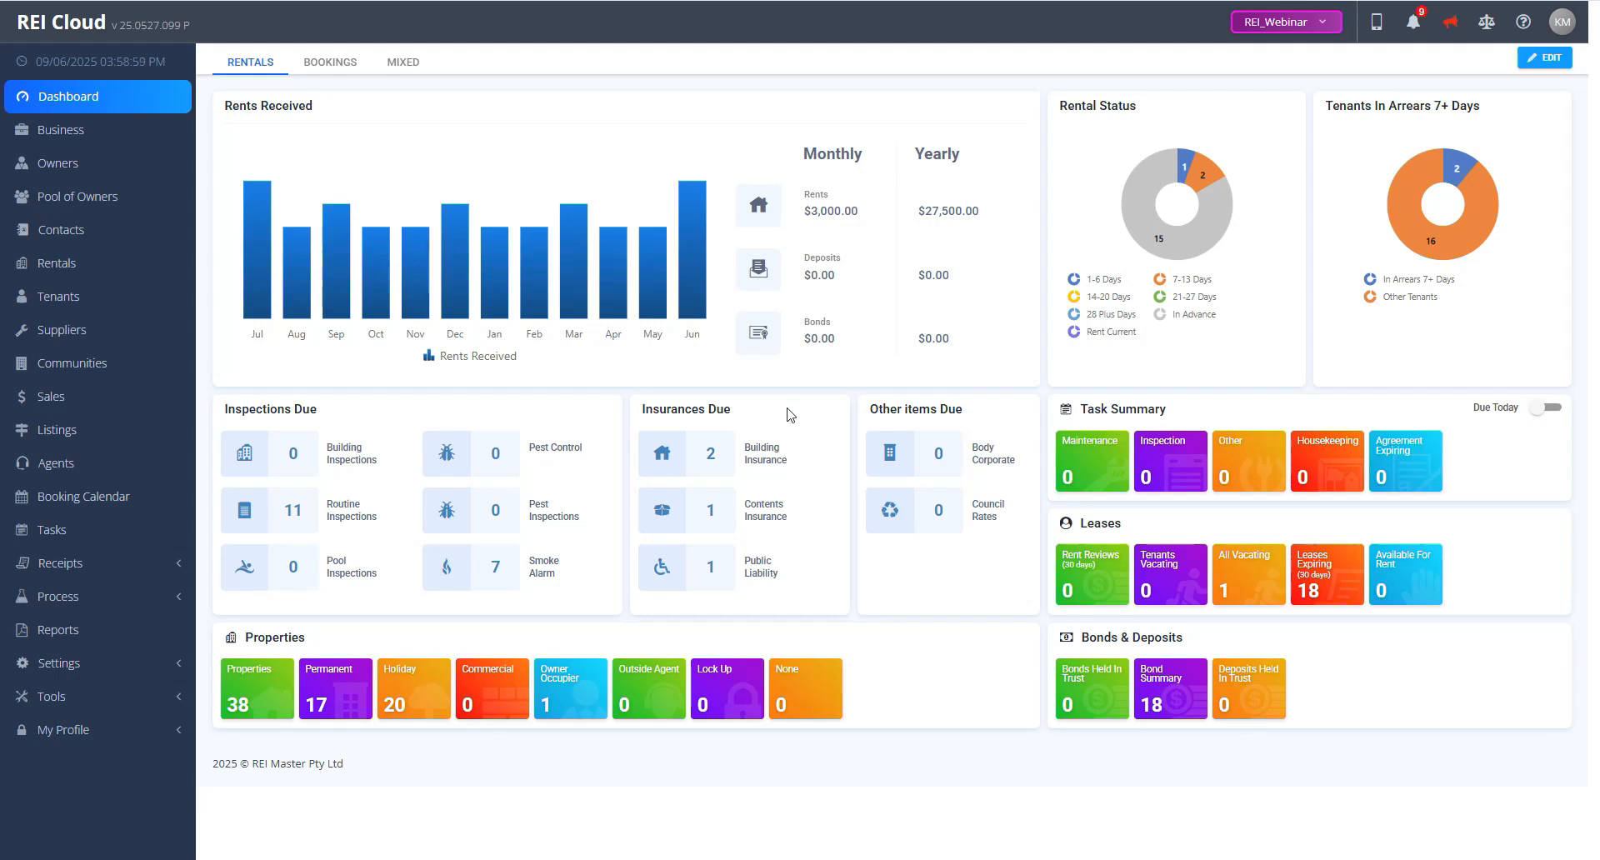
Step: Start the End of Month disbursement process for June 2025 and acknowledge the period notice
left_click(97, 593)
scroll(87, 586, "down", 4)
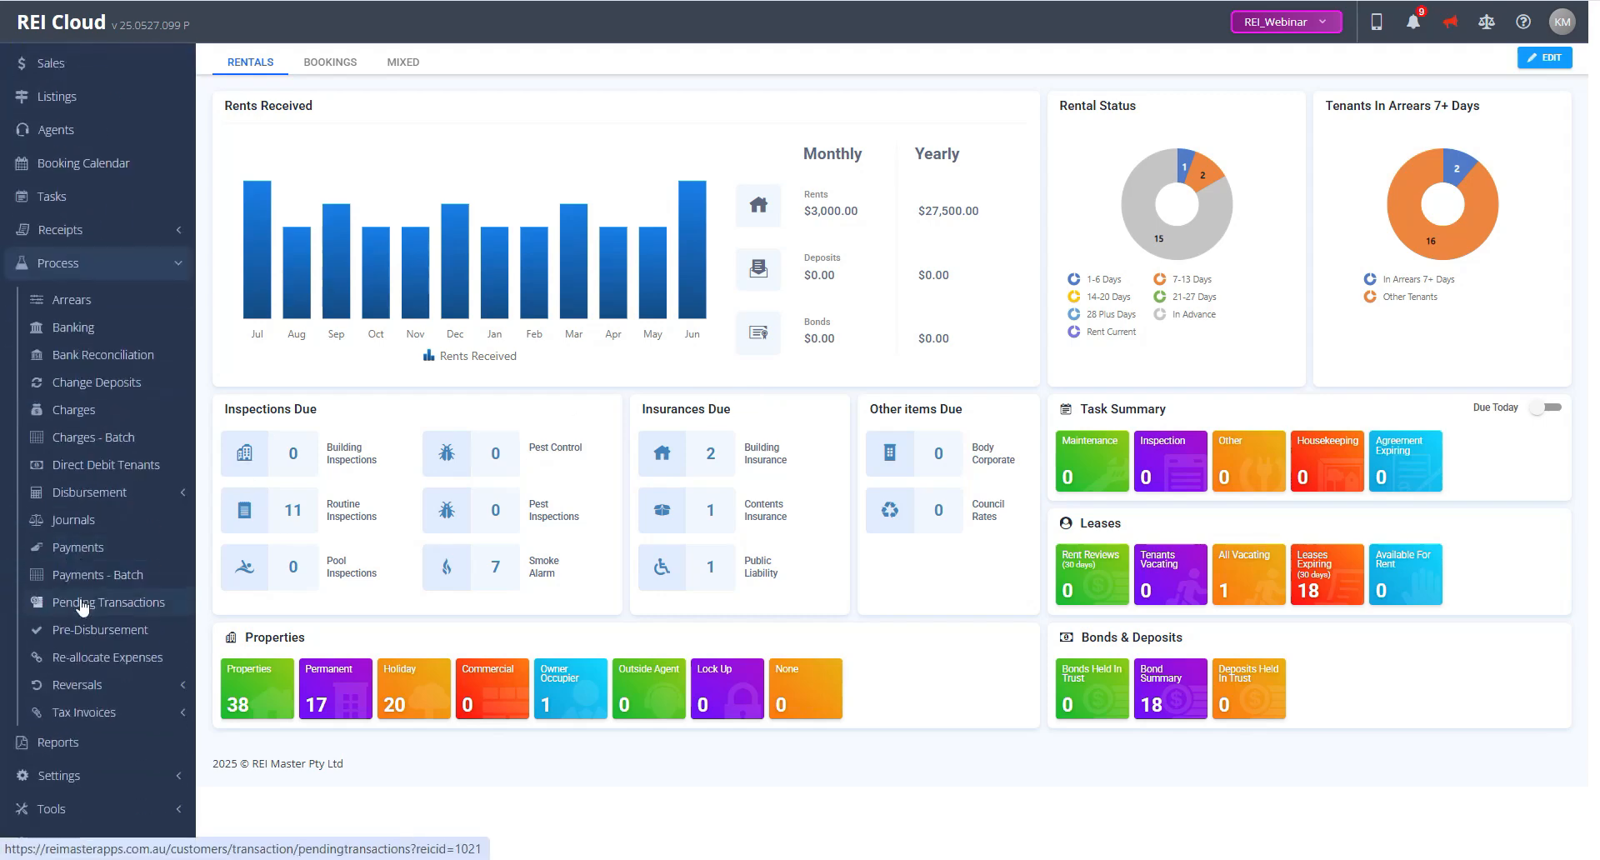
left_click(97, 493)
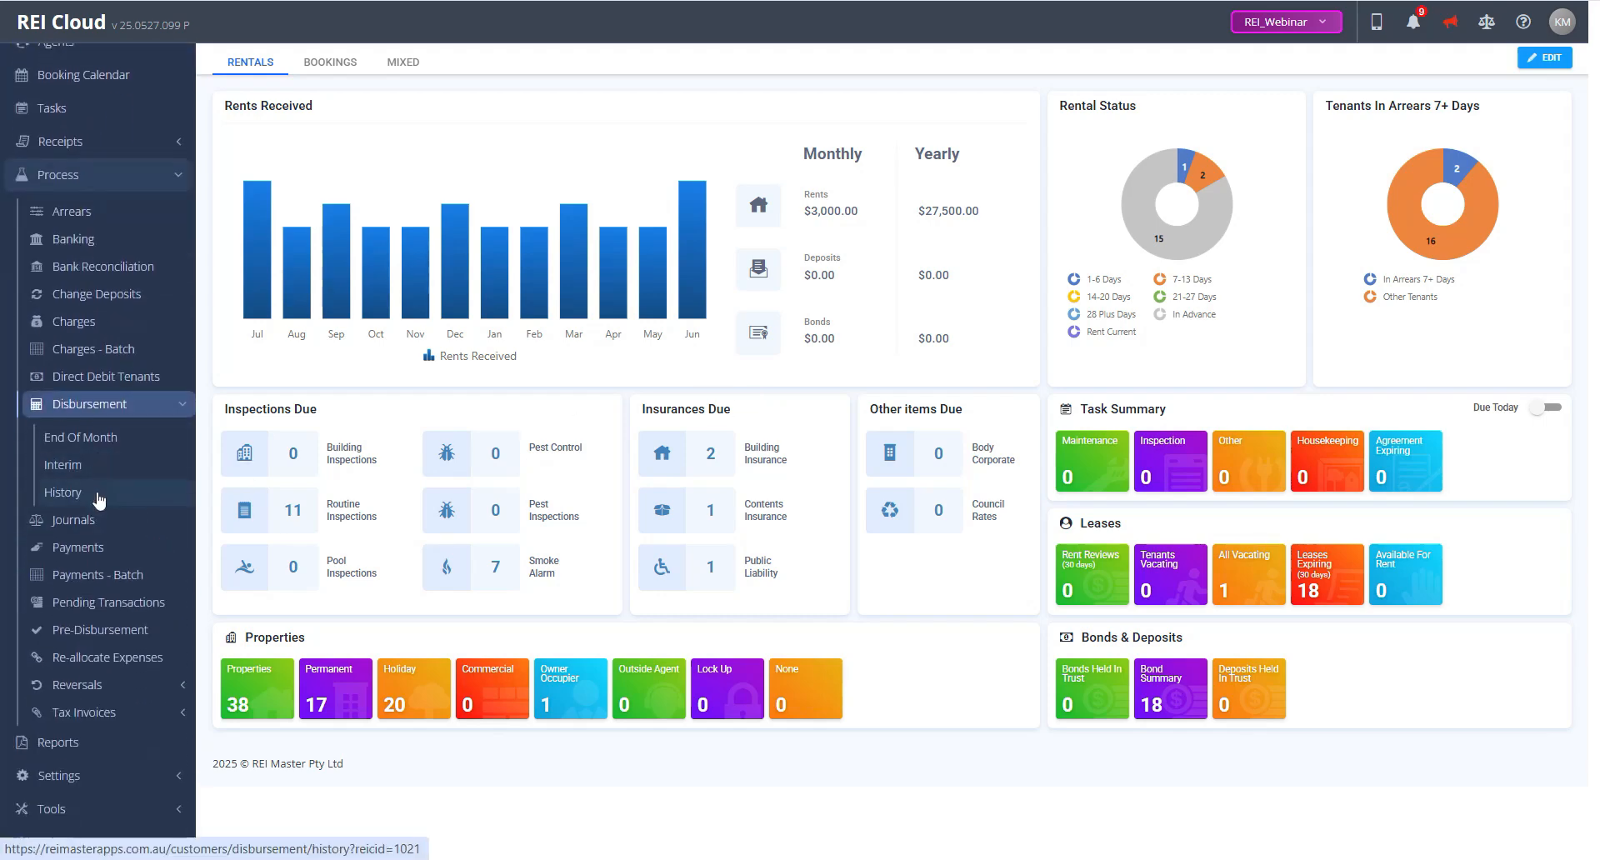
left_click(95, 437)
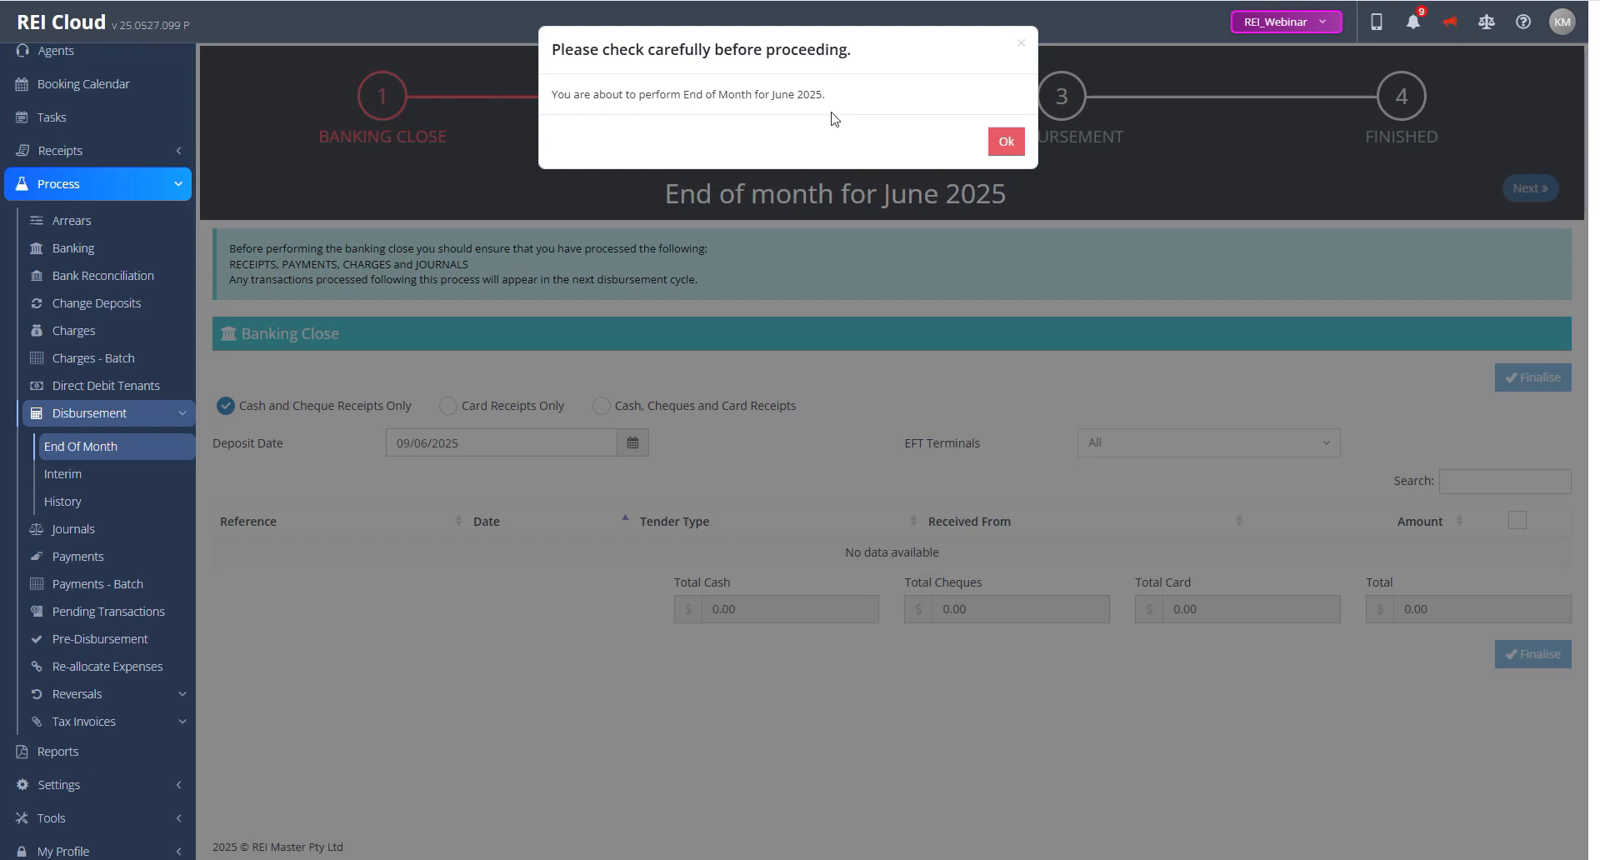
left_click(1006, 143)
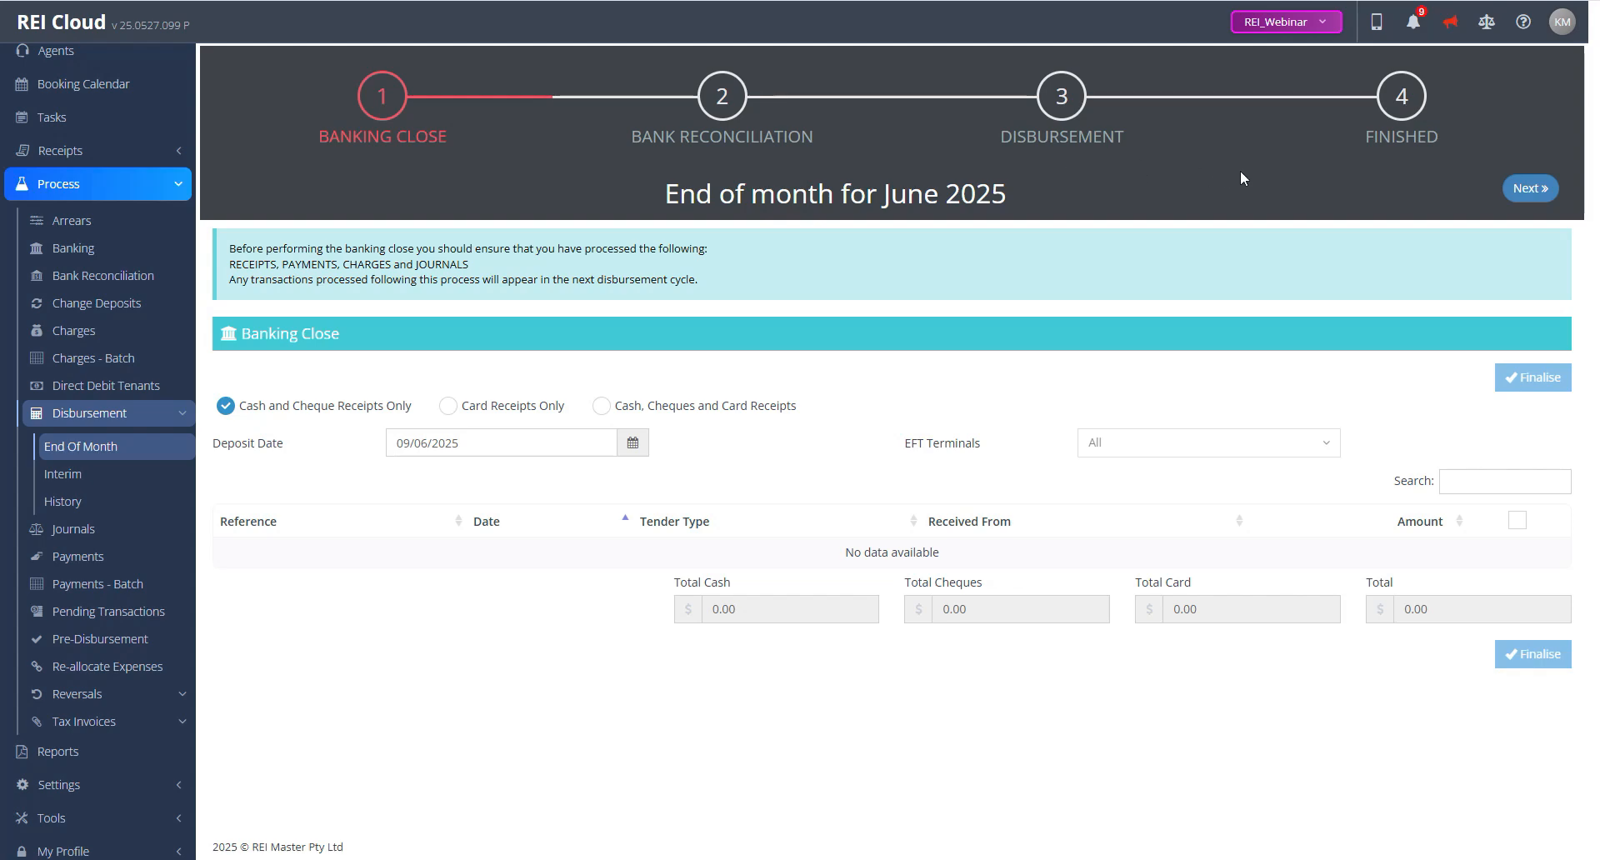
Step: Advance through the banking close and bank reconciliation stages, then declare that a 3 way balance has been achieved
left_click(1532, 188)
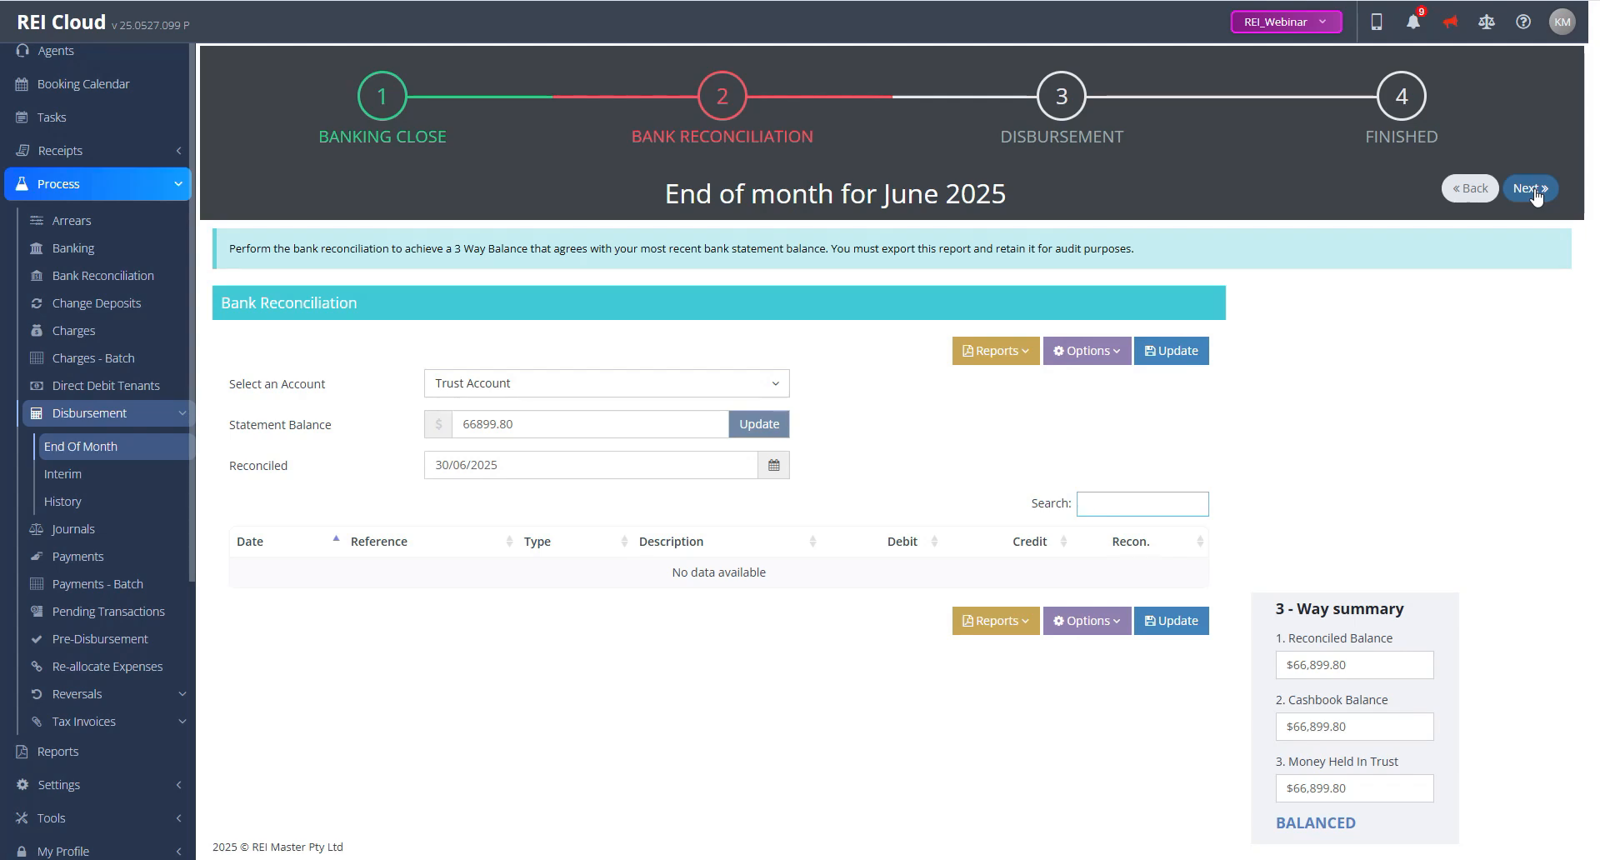
left_click(1531, 188)
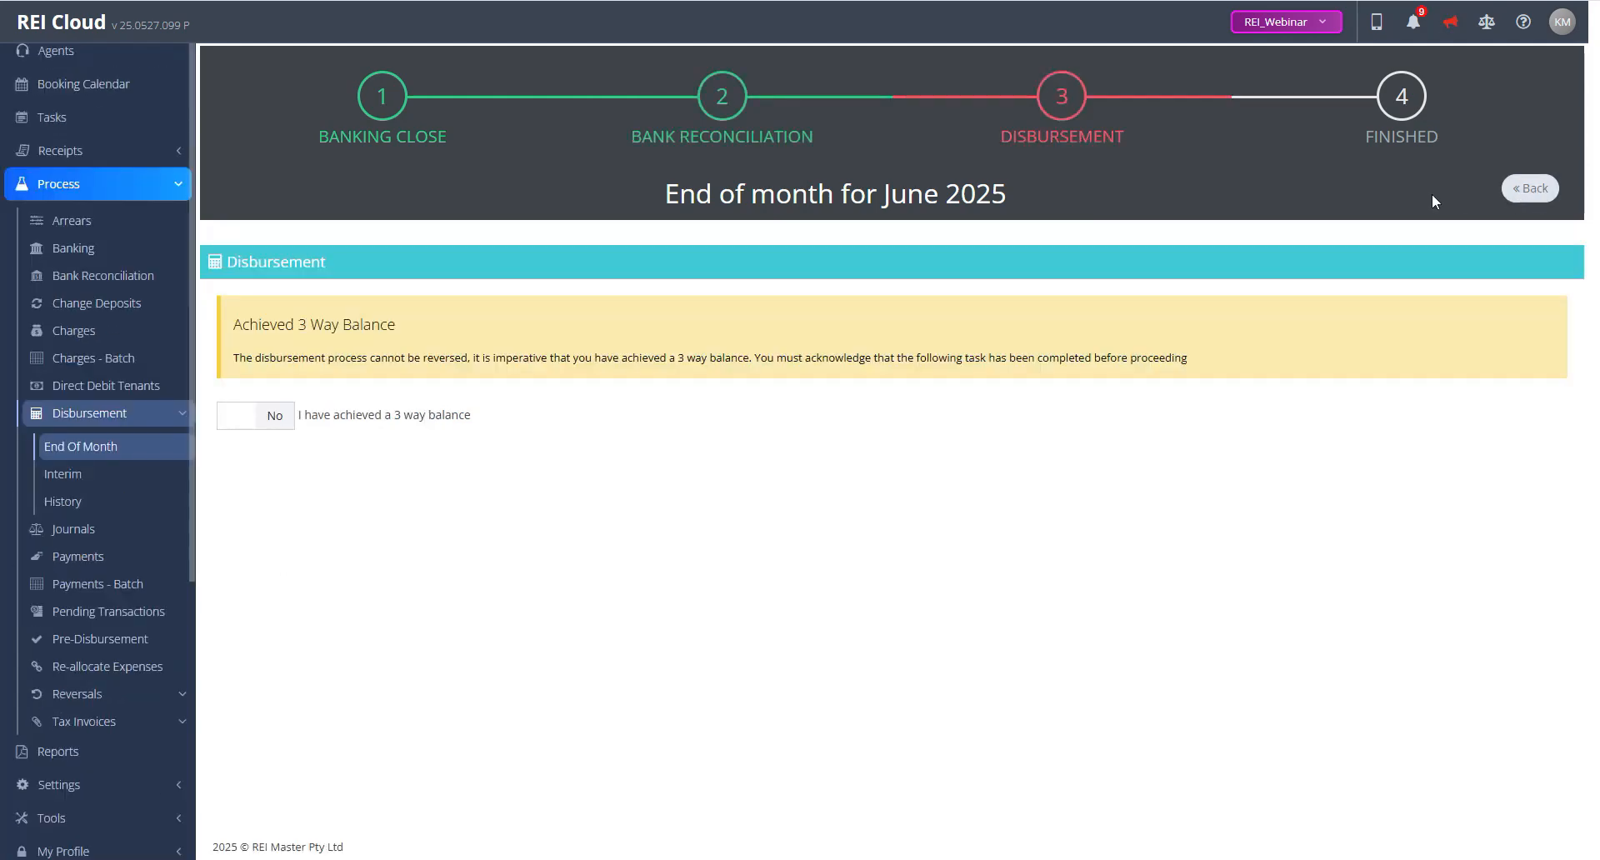
left_click(284, 424)
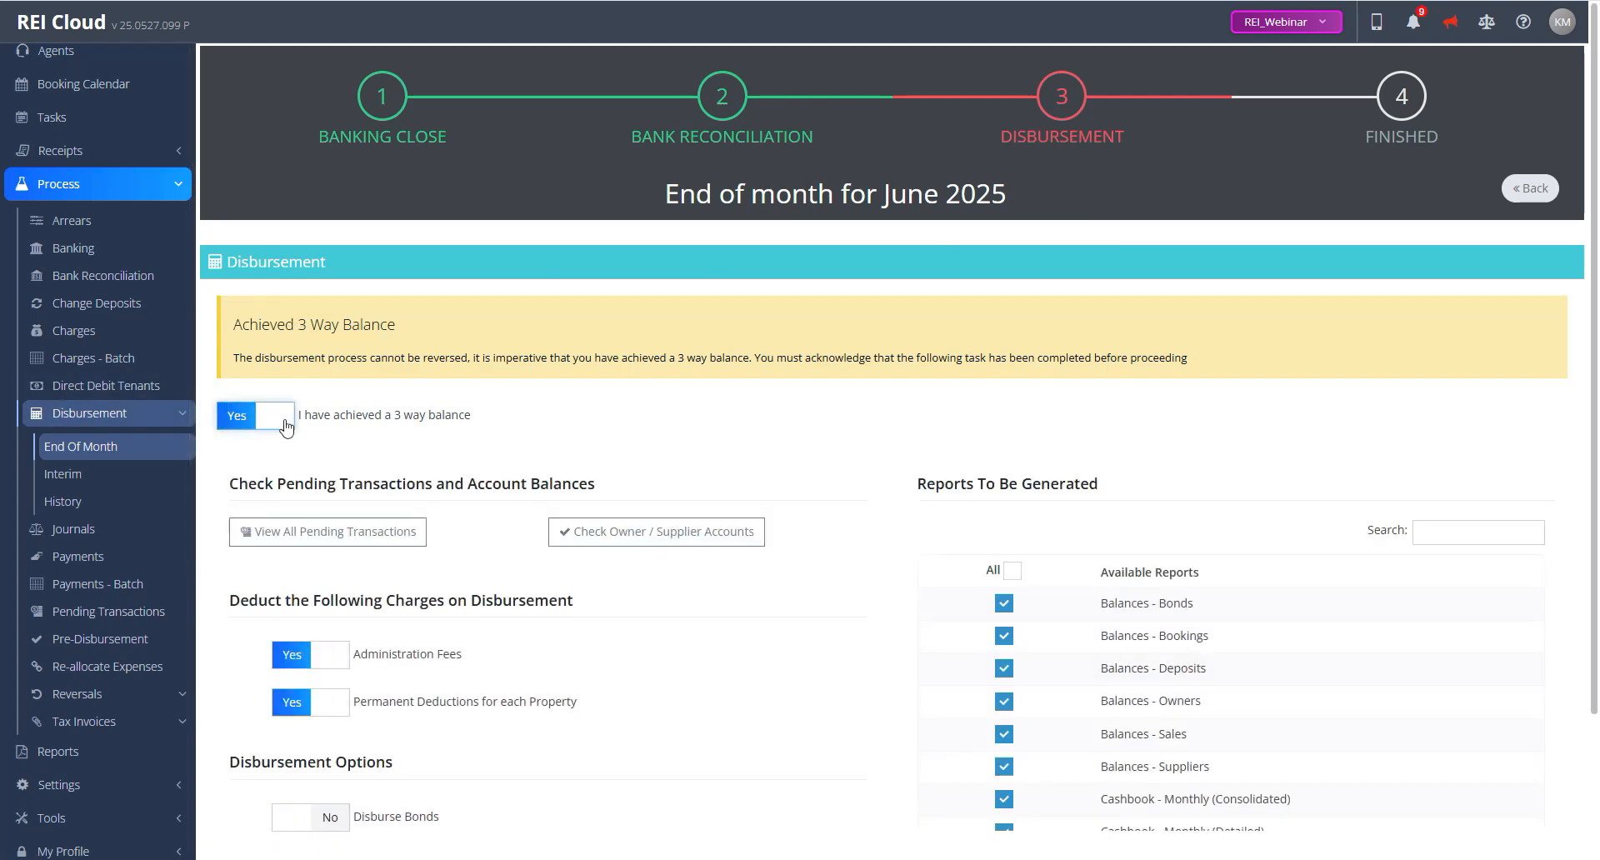
Step: Process the pending $50.00 Yearly Admin Fee transaction and return to the disbursement stage
left_click(309, 537)
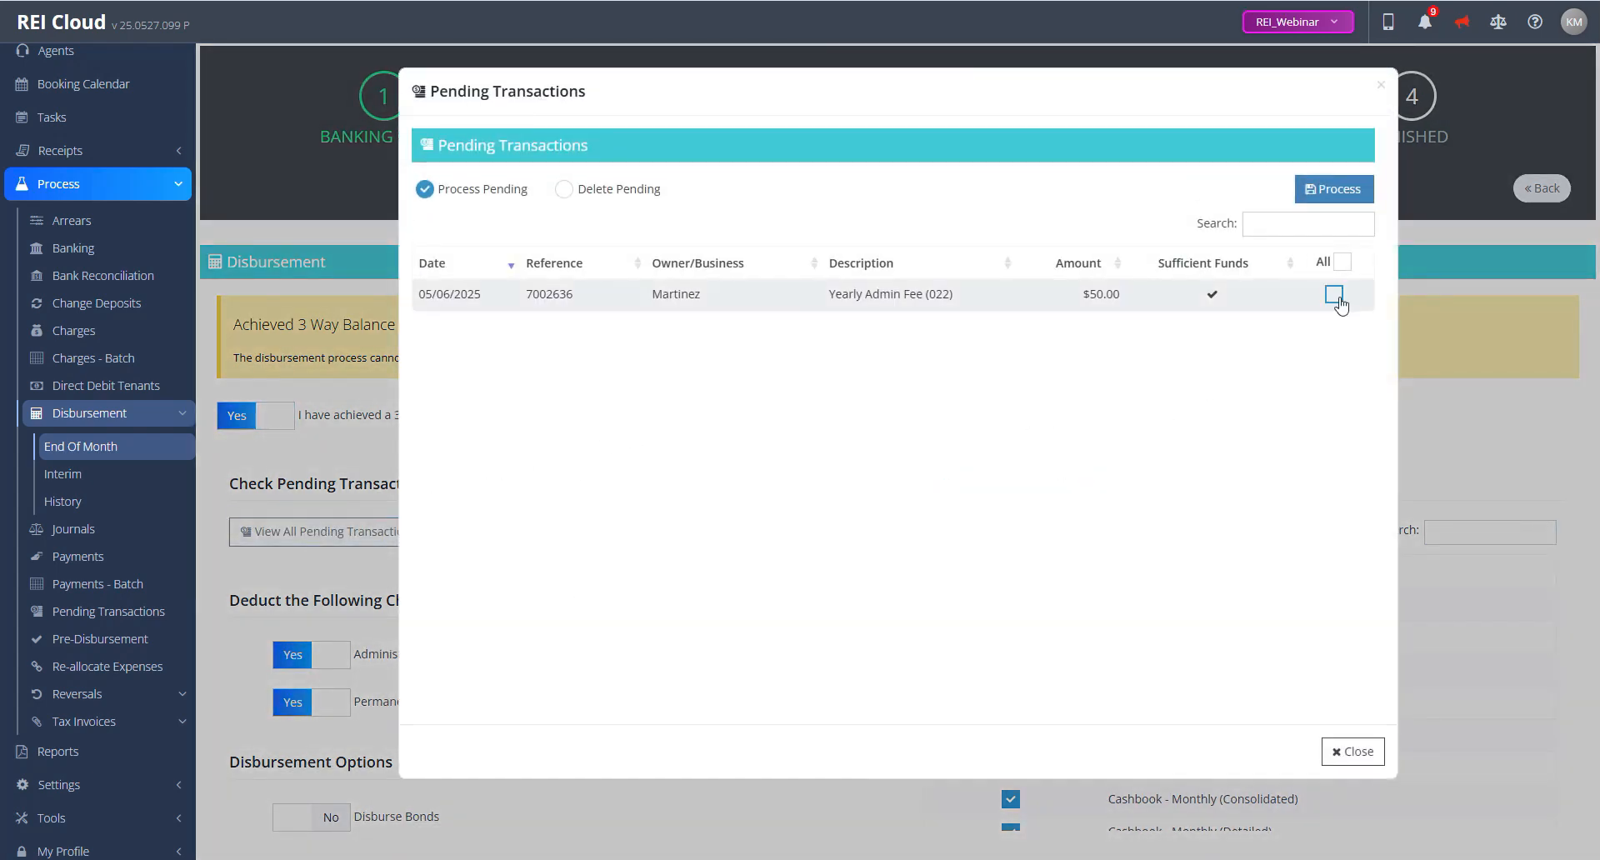
left_click(1334, 295)
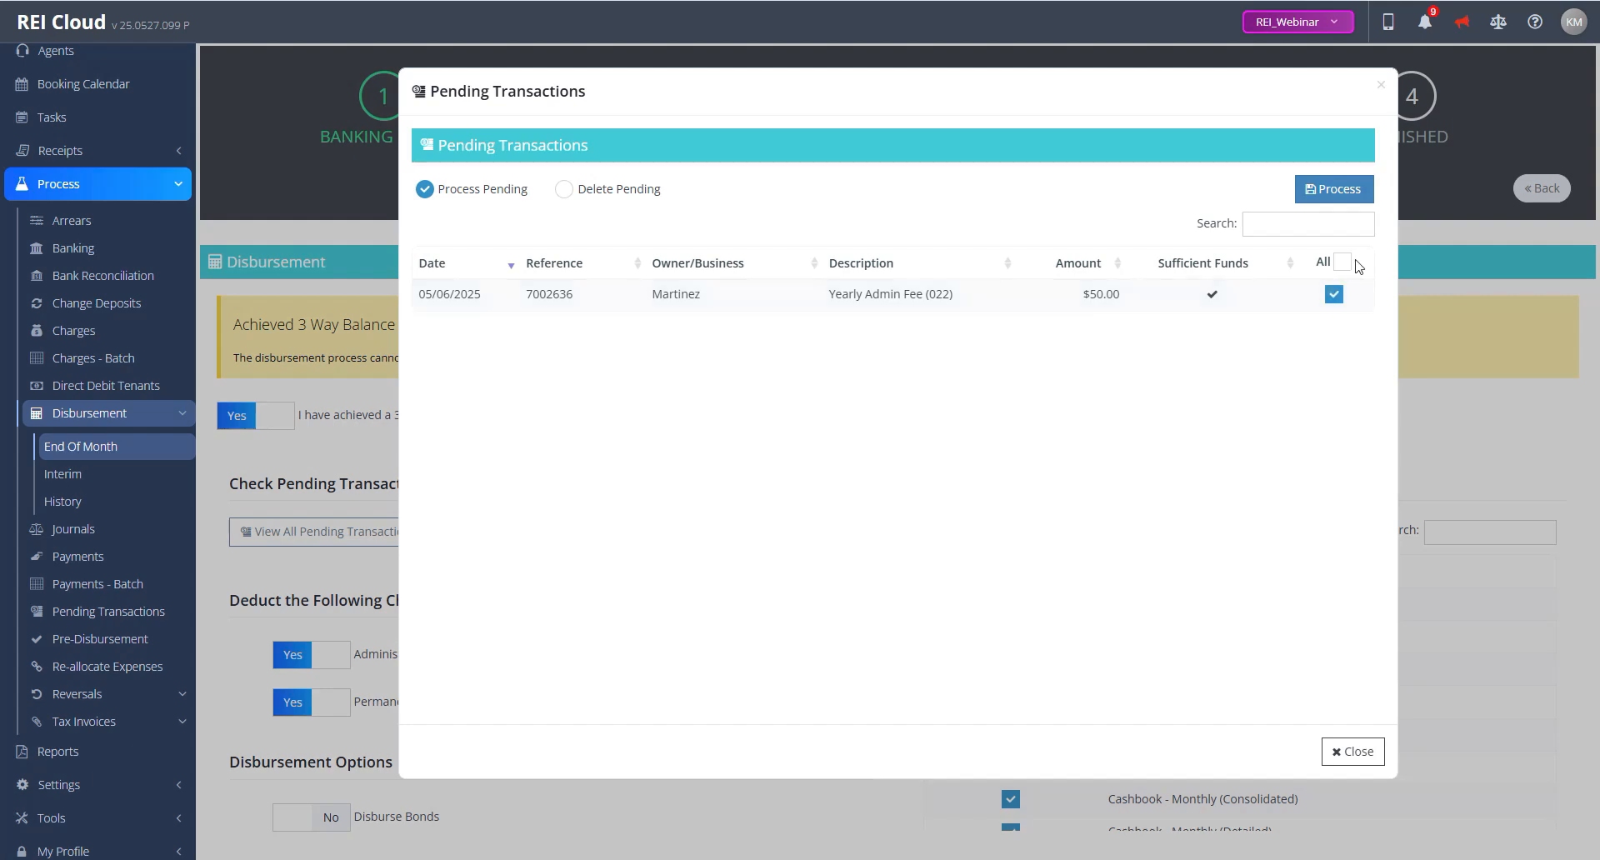
left_click(1341, 190)
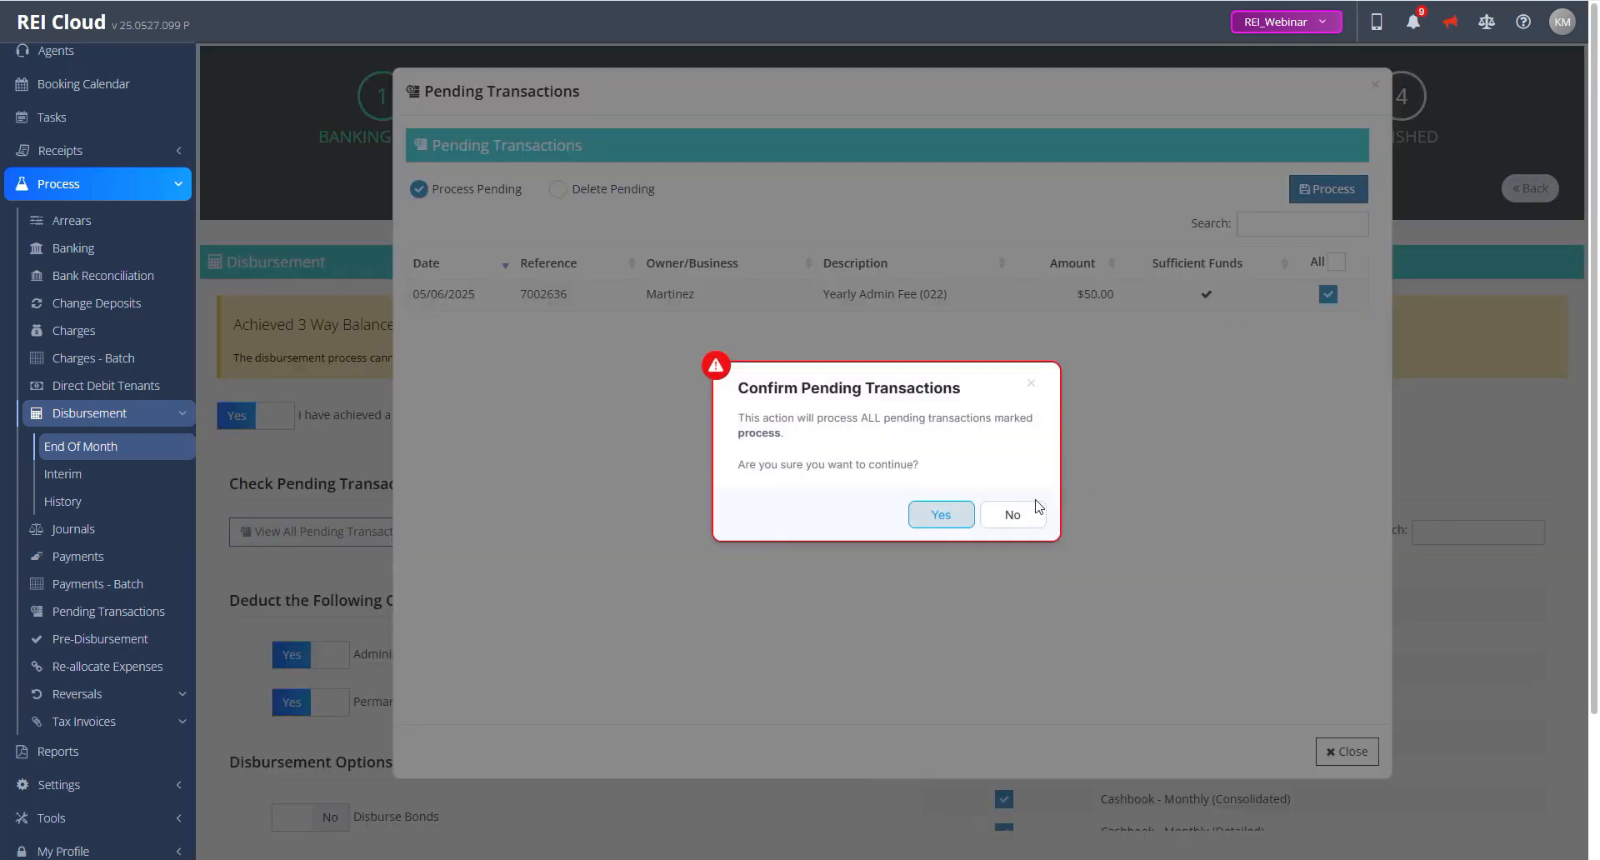
left_click(942, 516)
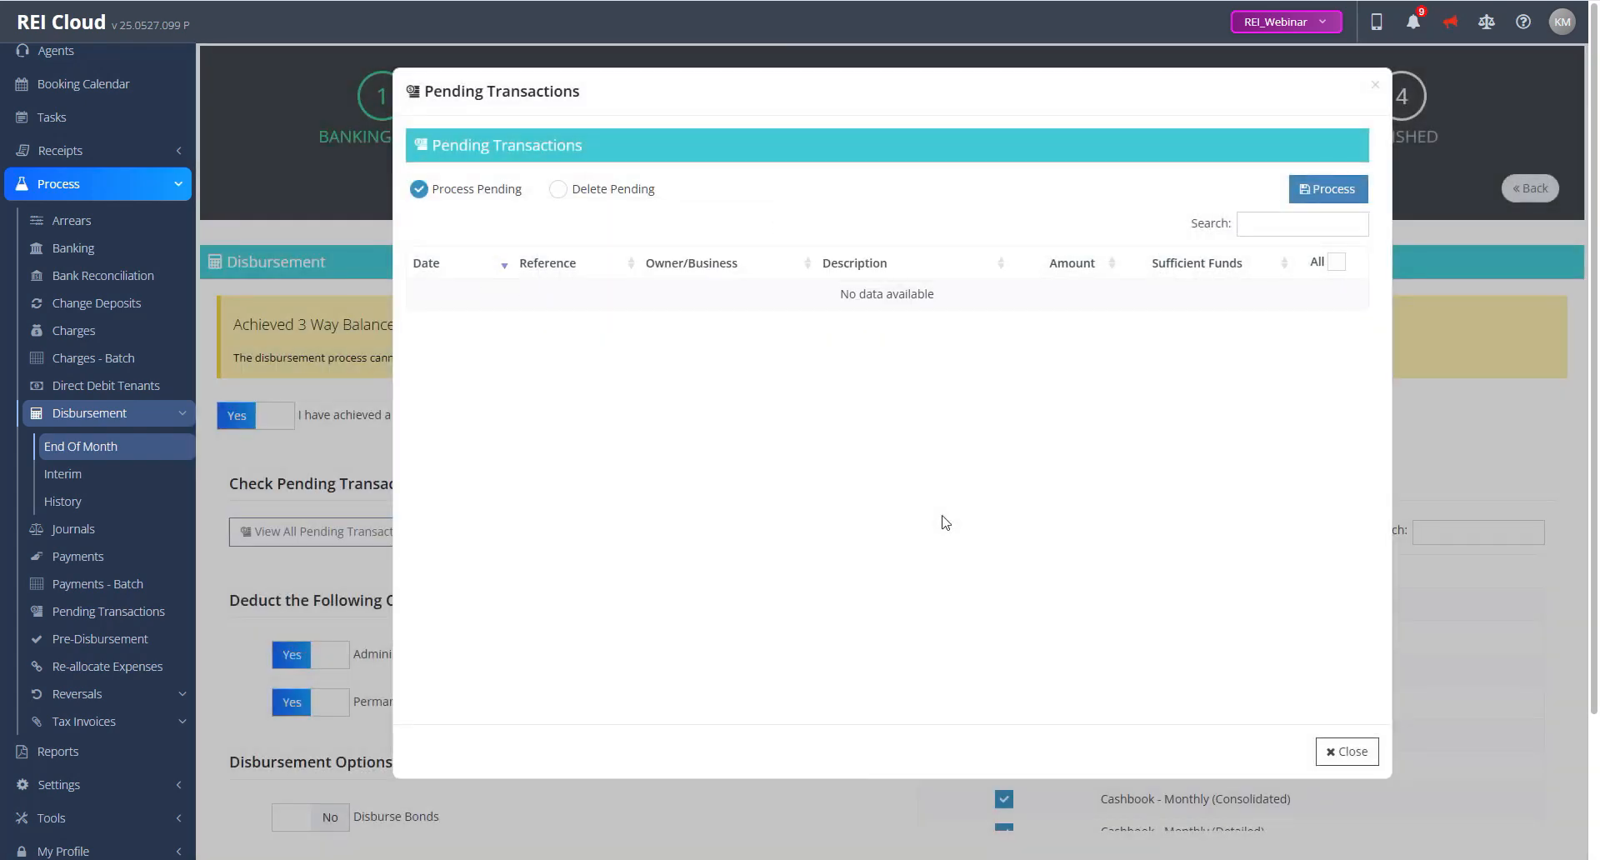
left_click(1352, 753)
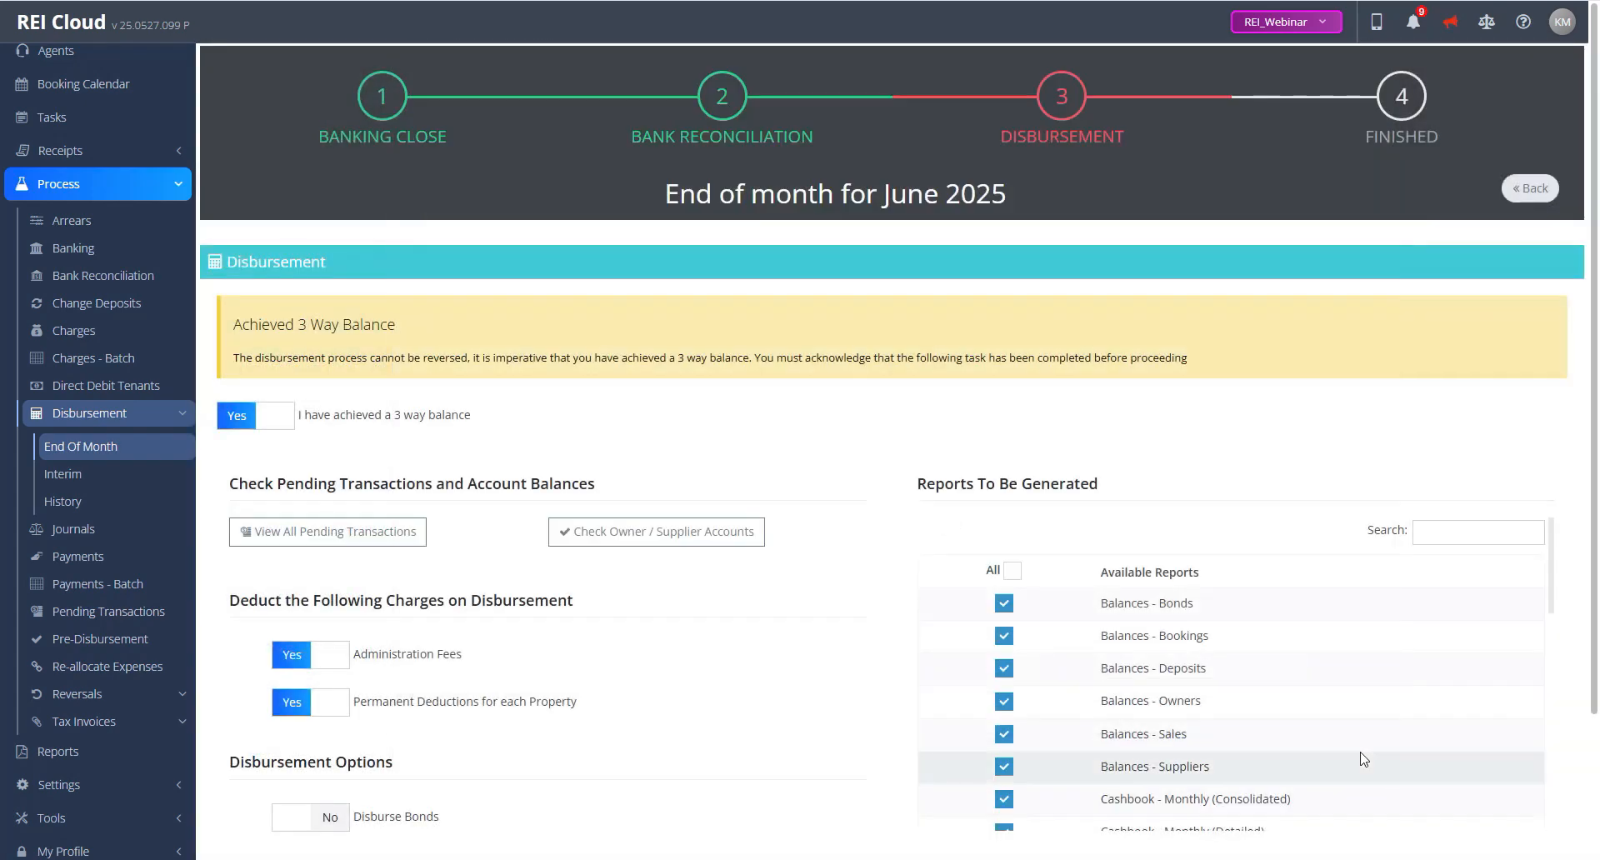
Step: Check the owners and suppliers account previews and the business balances before disbursing
left_click(665, 540)
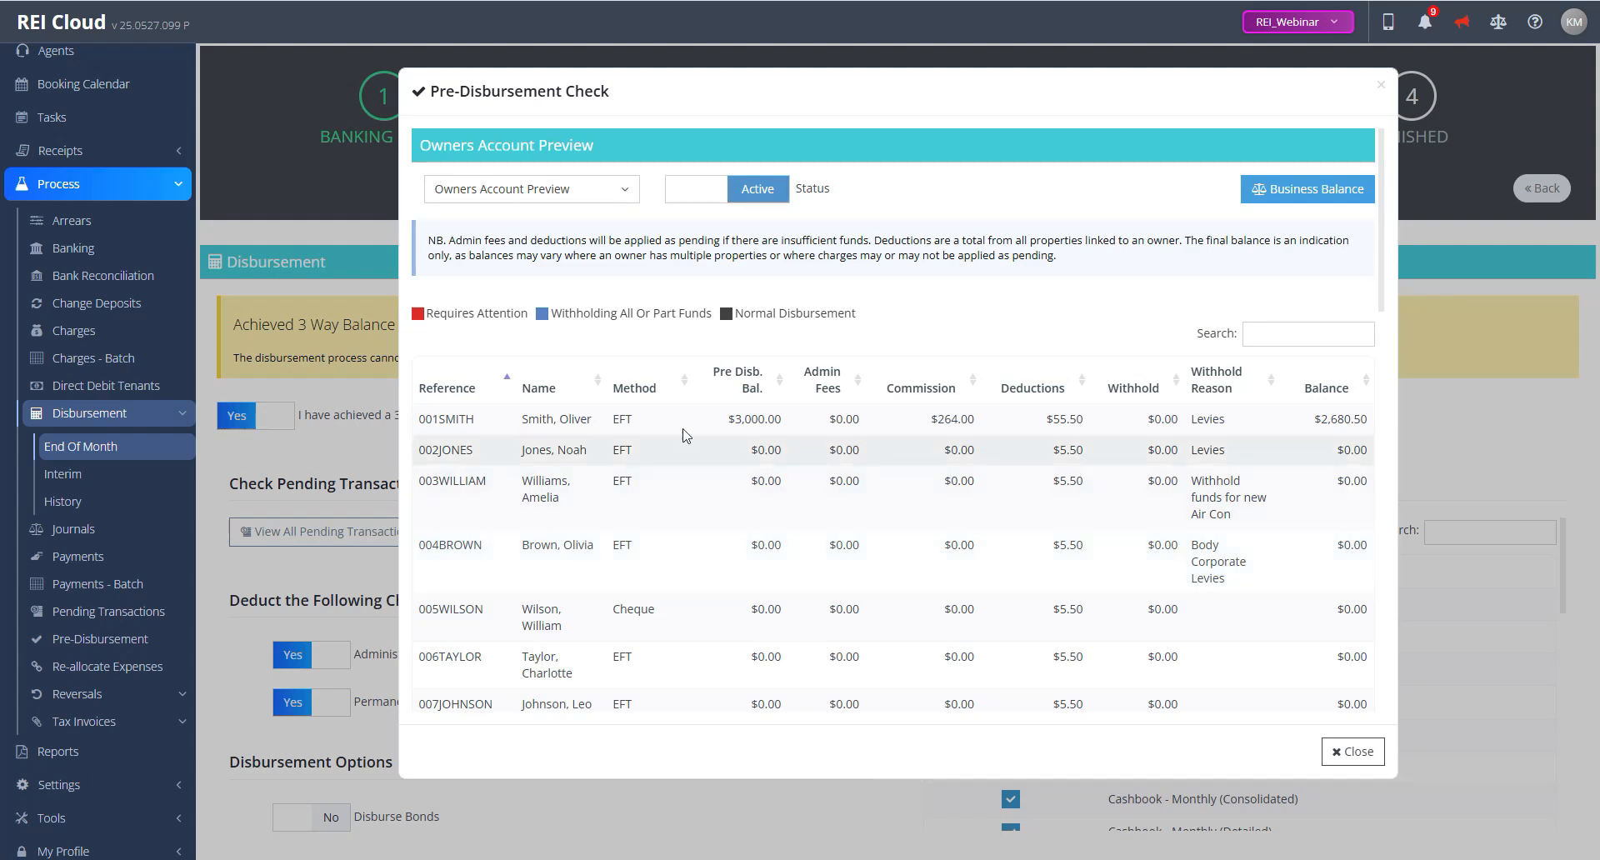
left_click(594, 192)
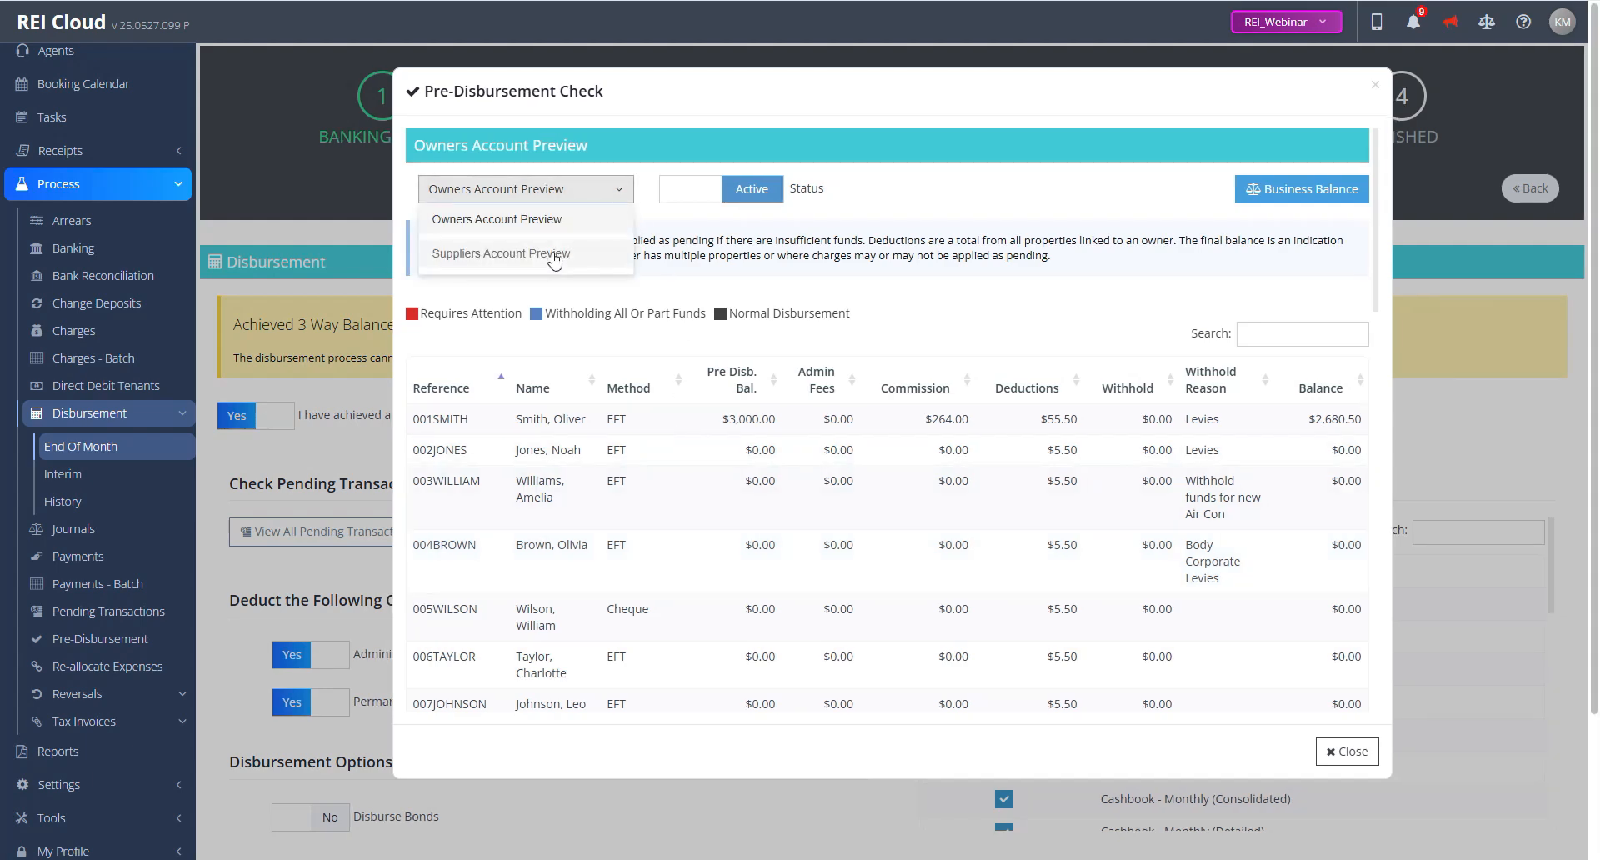
left_click(554, 253)
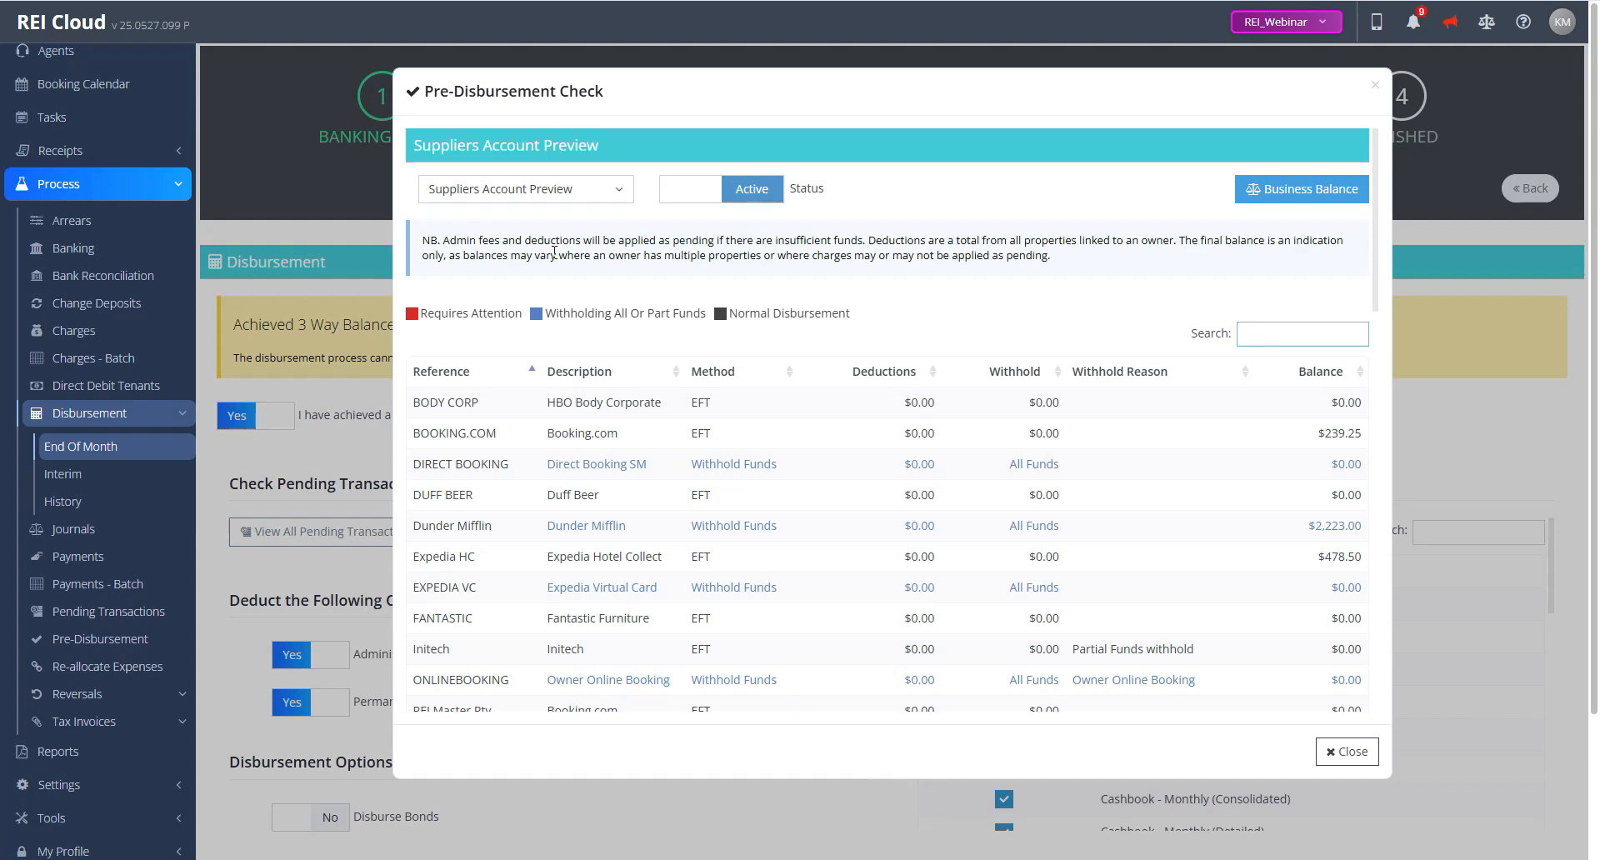
left_click(1260, 194)
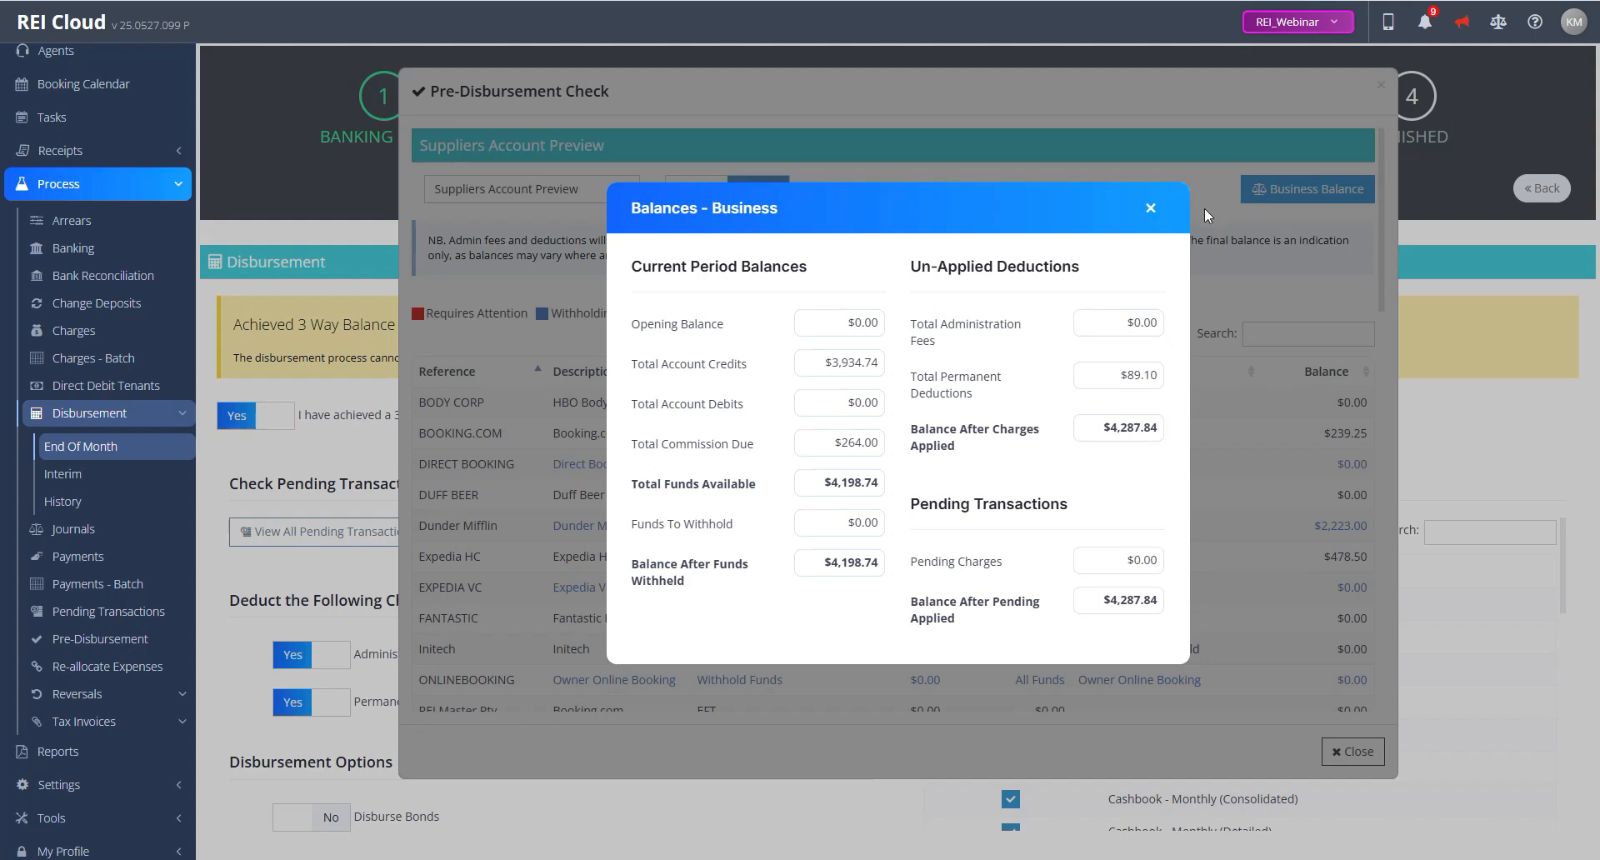
left_click(1151, 208)
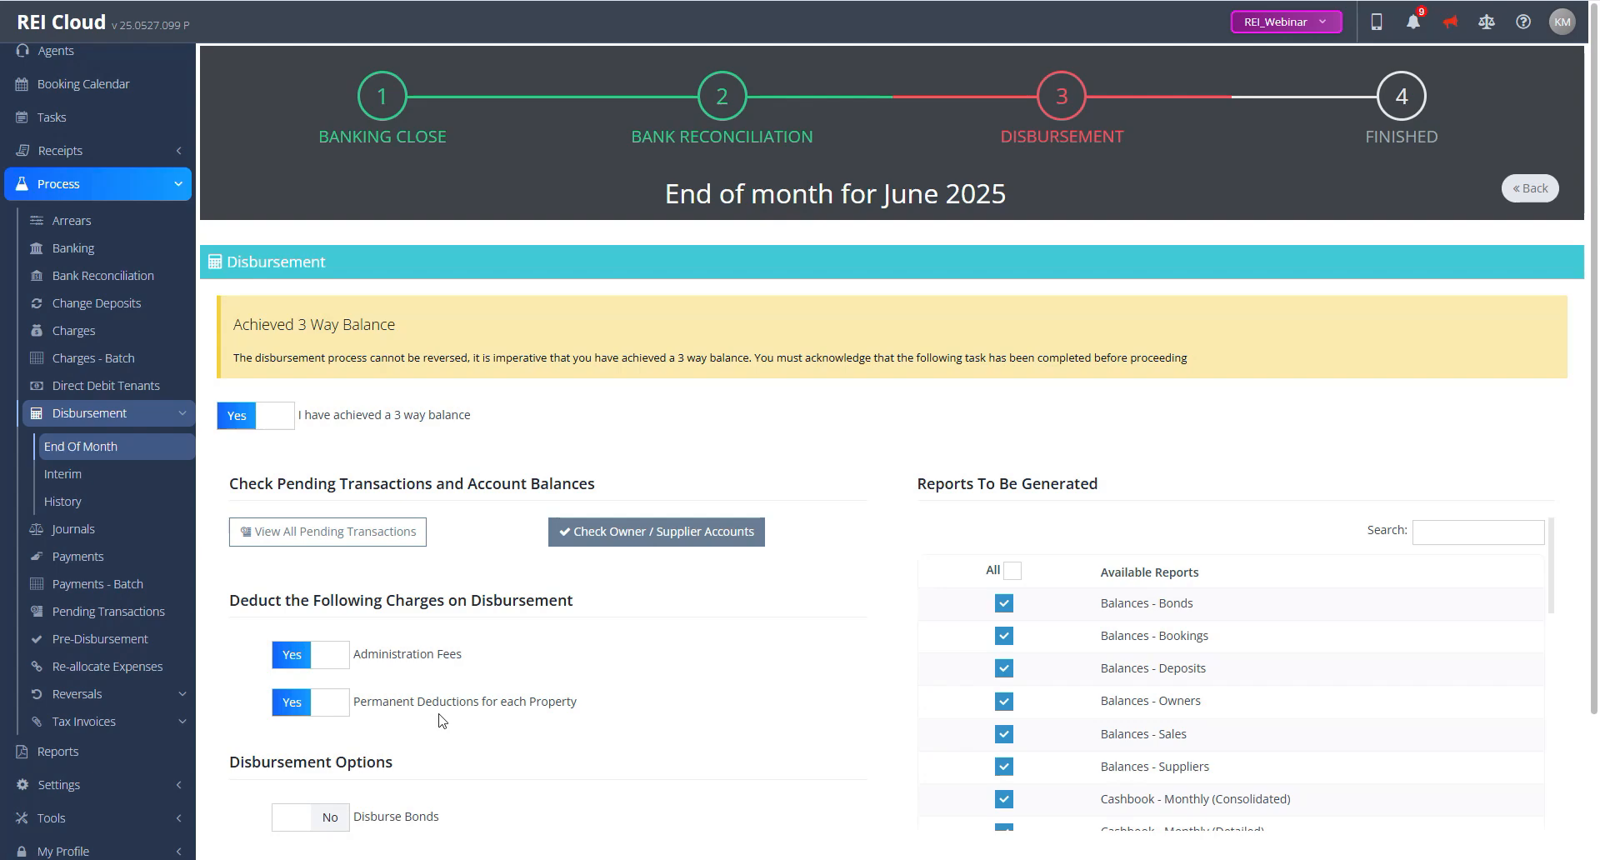
Step: Set the owner and supplier statement email template to Default Template
scroll(1581, 379, "down", 2)
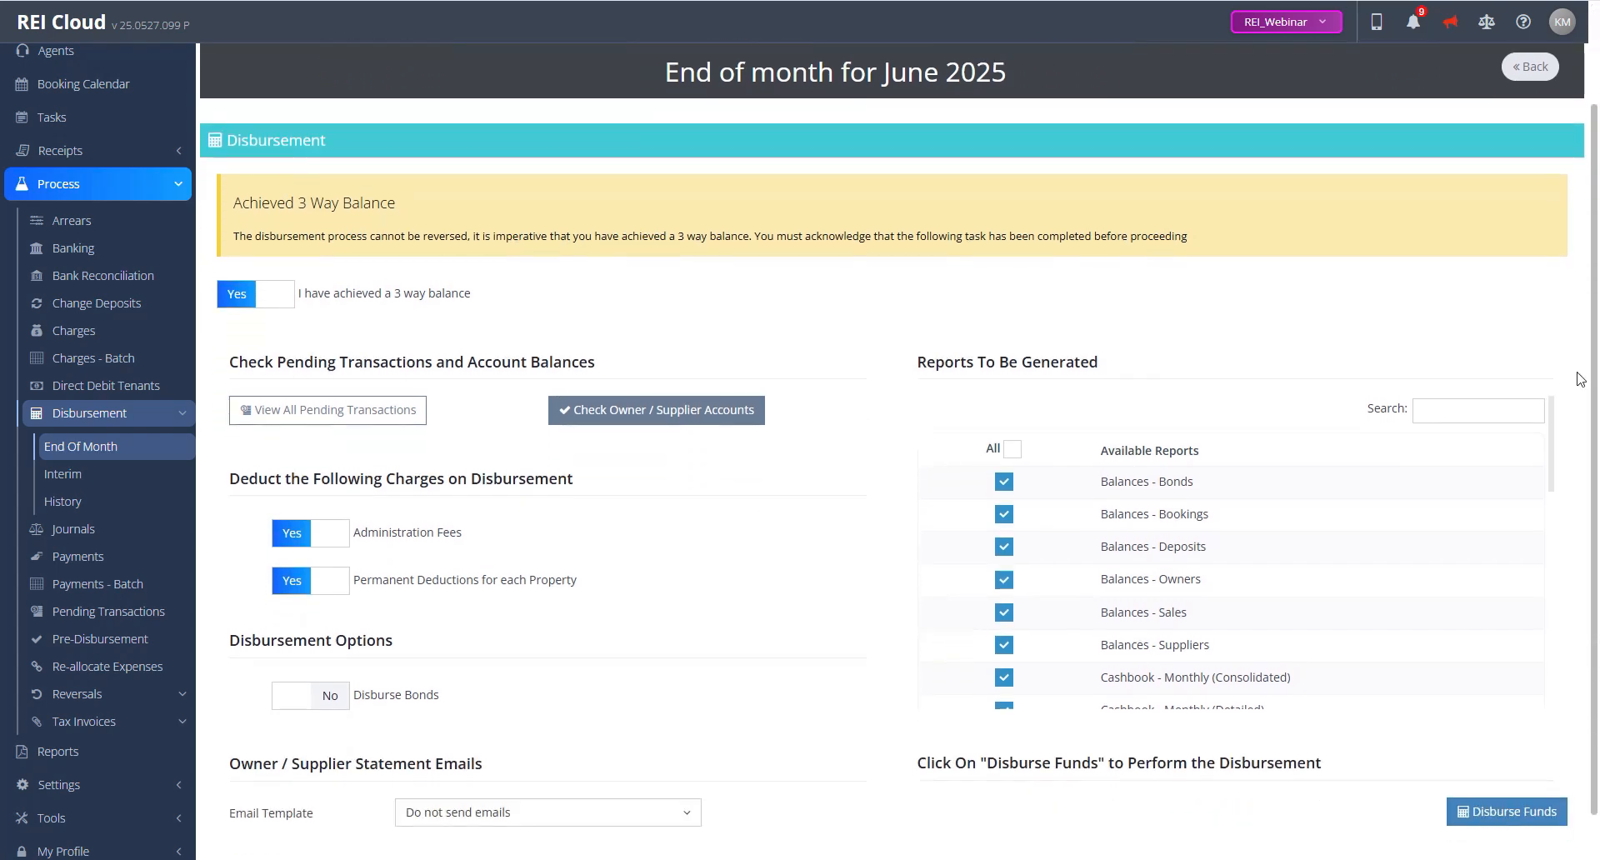
scroll(1581, 380, "down", 1)
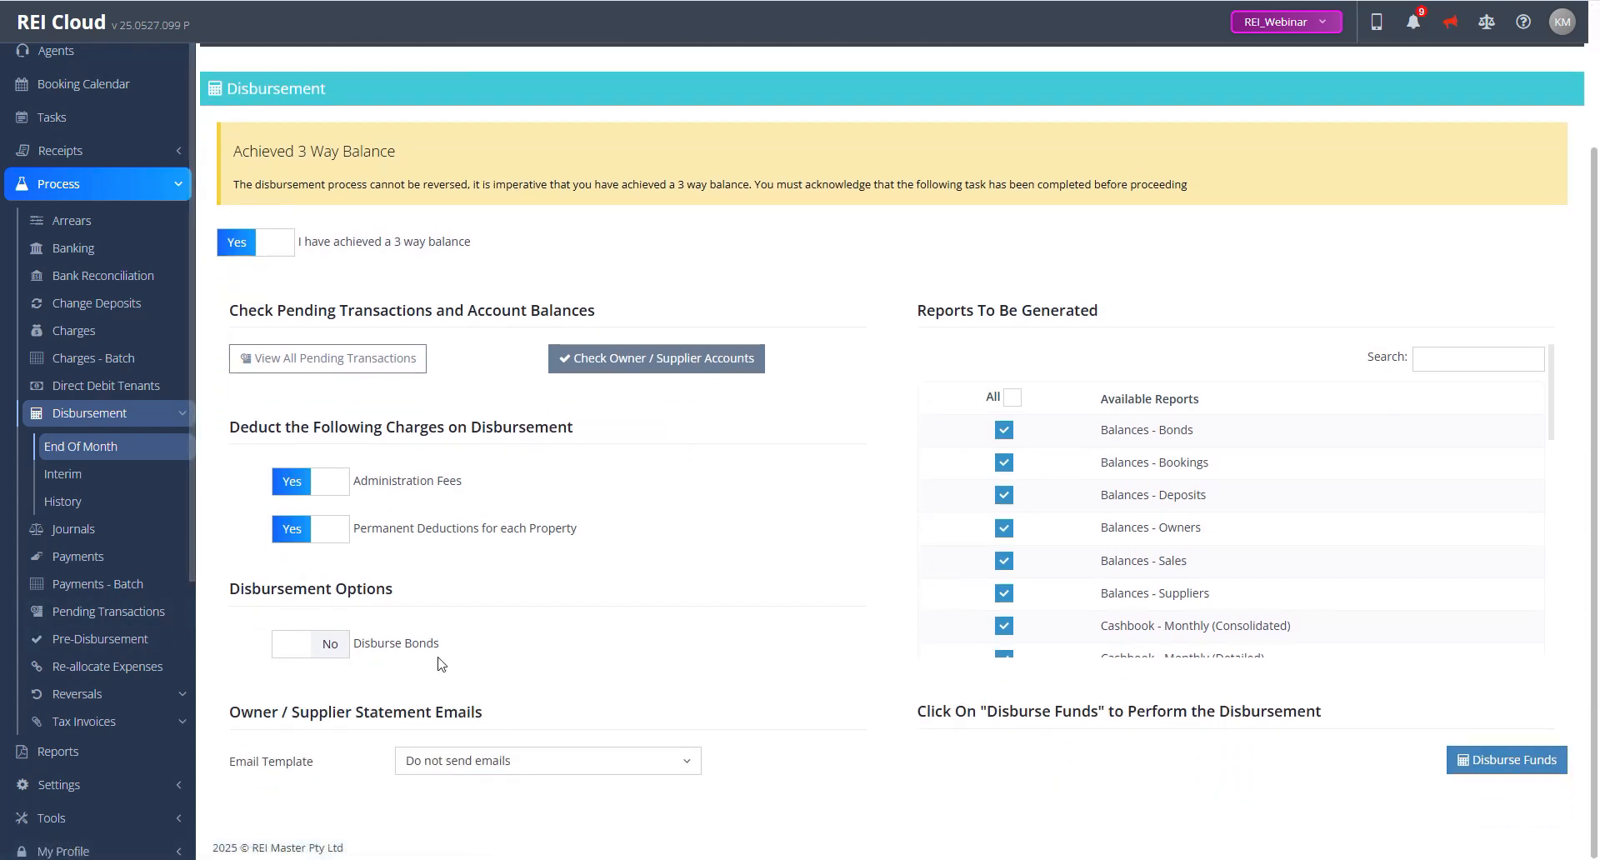
left_click(696, 772)
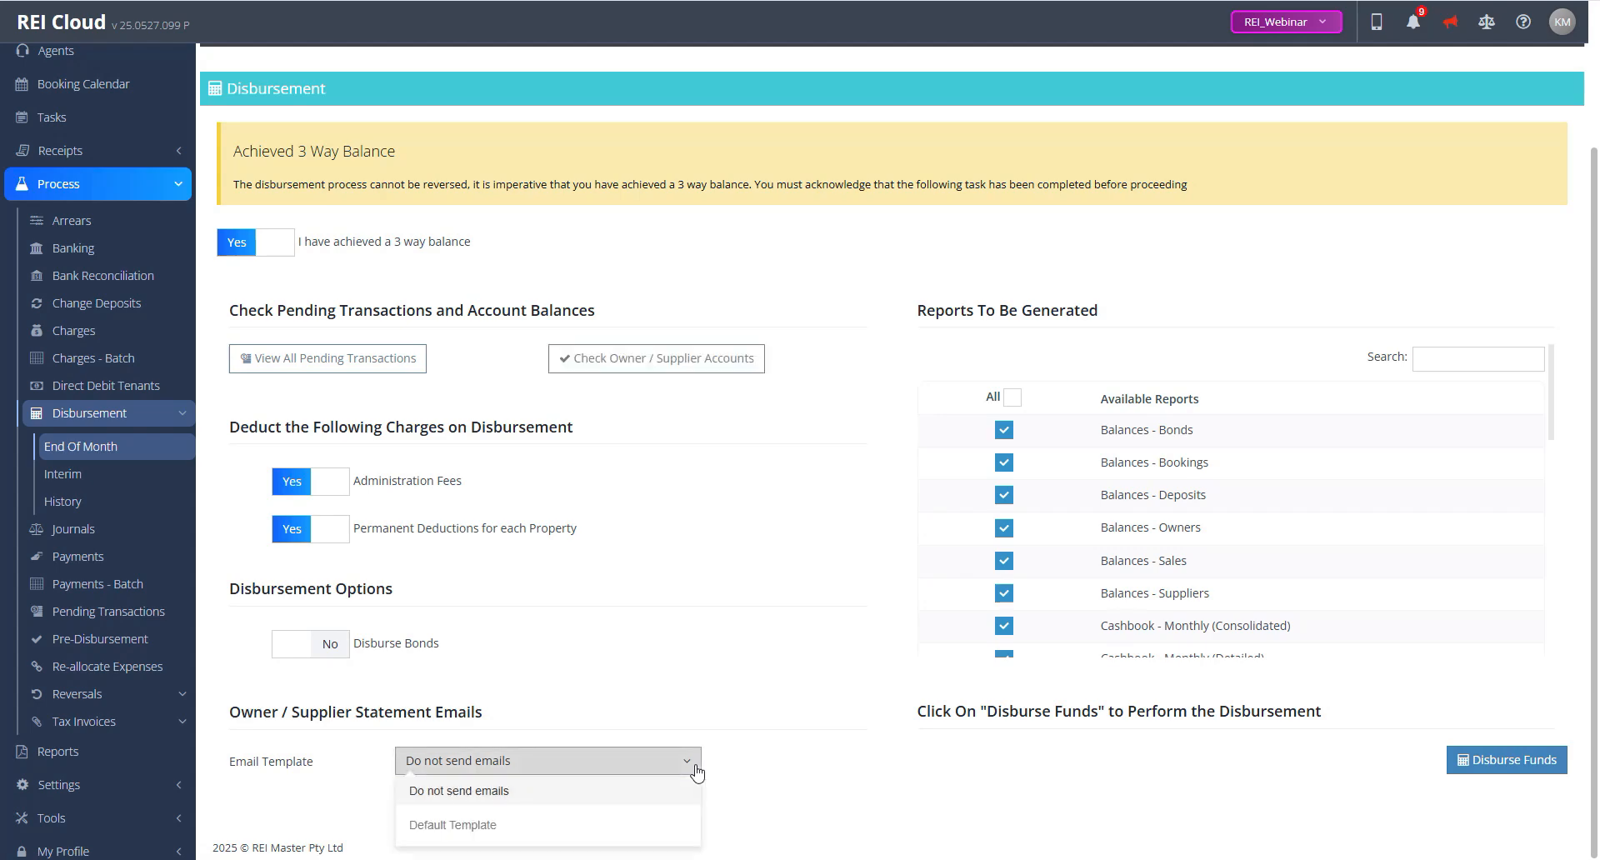
left_click(571, 833)
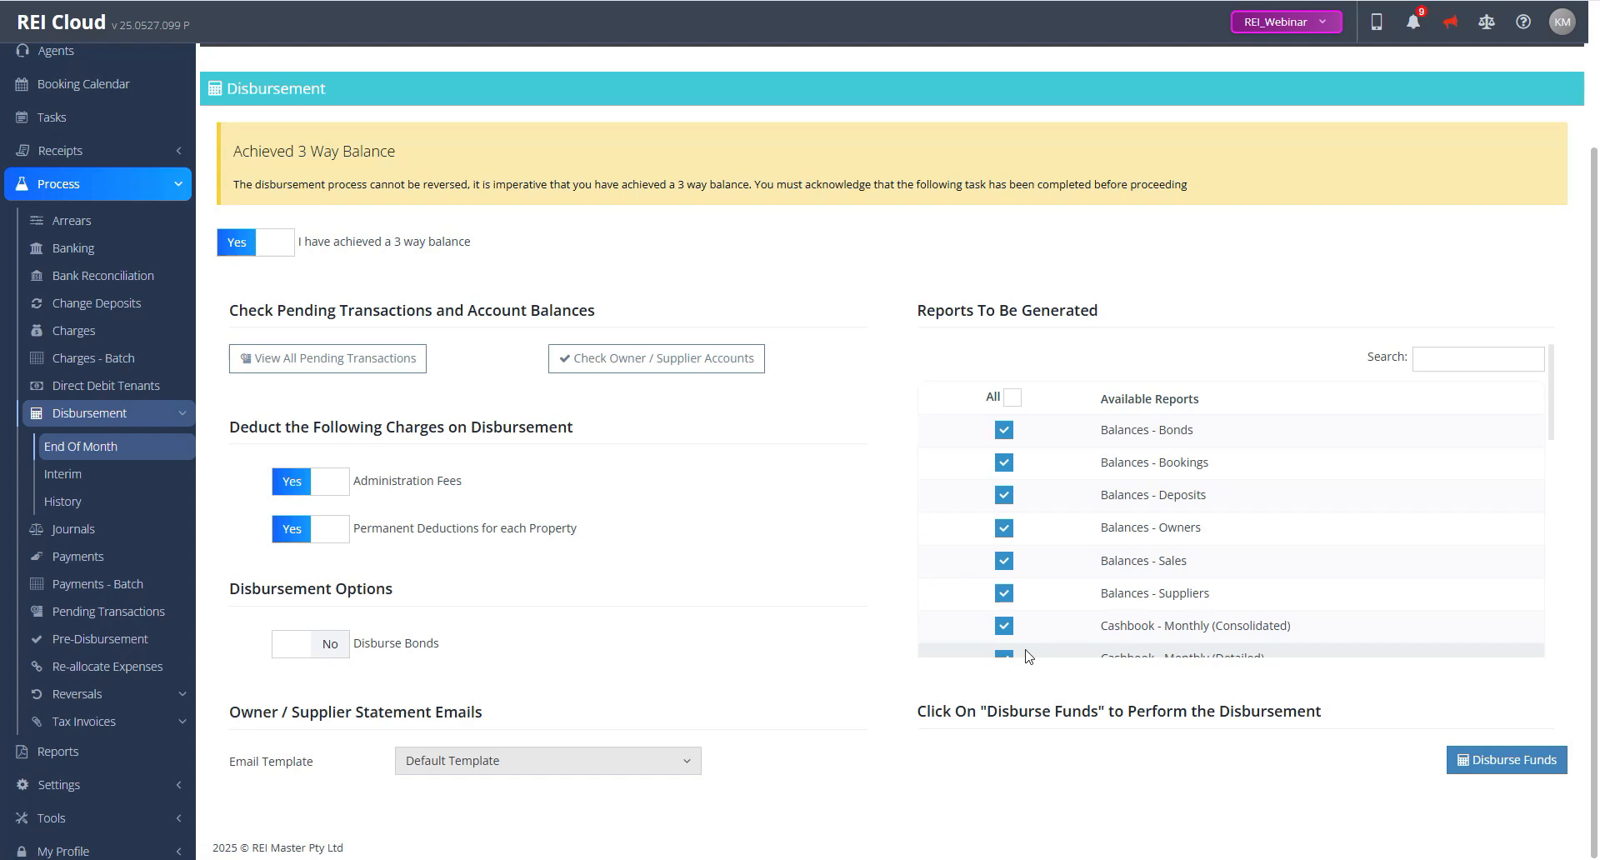
Step: Disburse all available funds without disbursing bonds, deleting all individual statement messages for owners and suppliers
left_click(1514, 766)
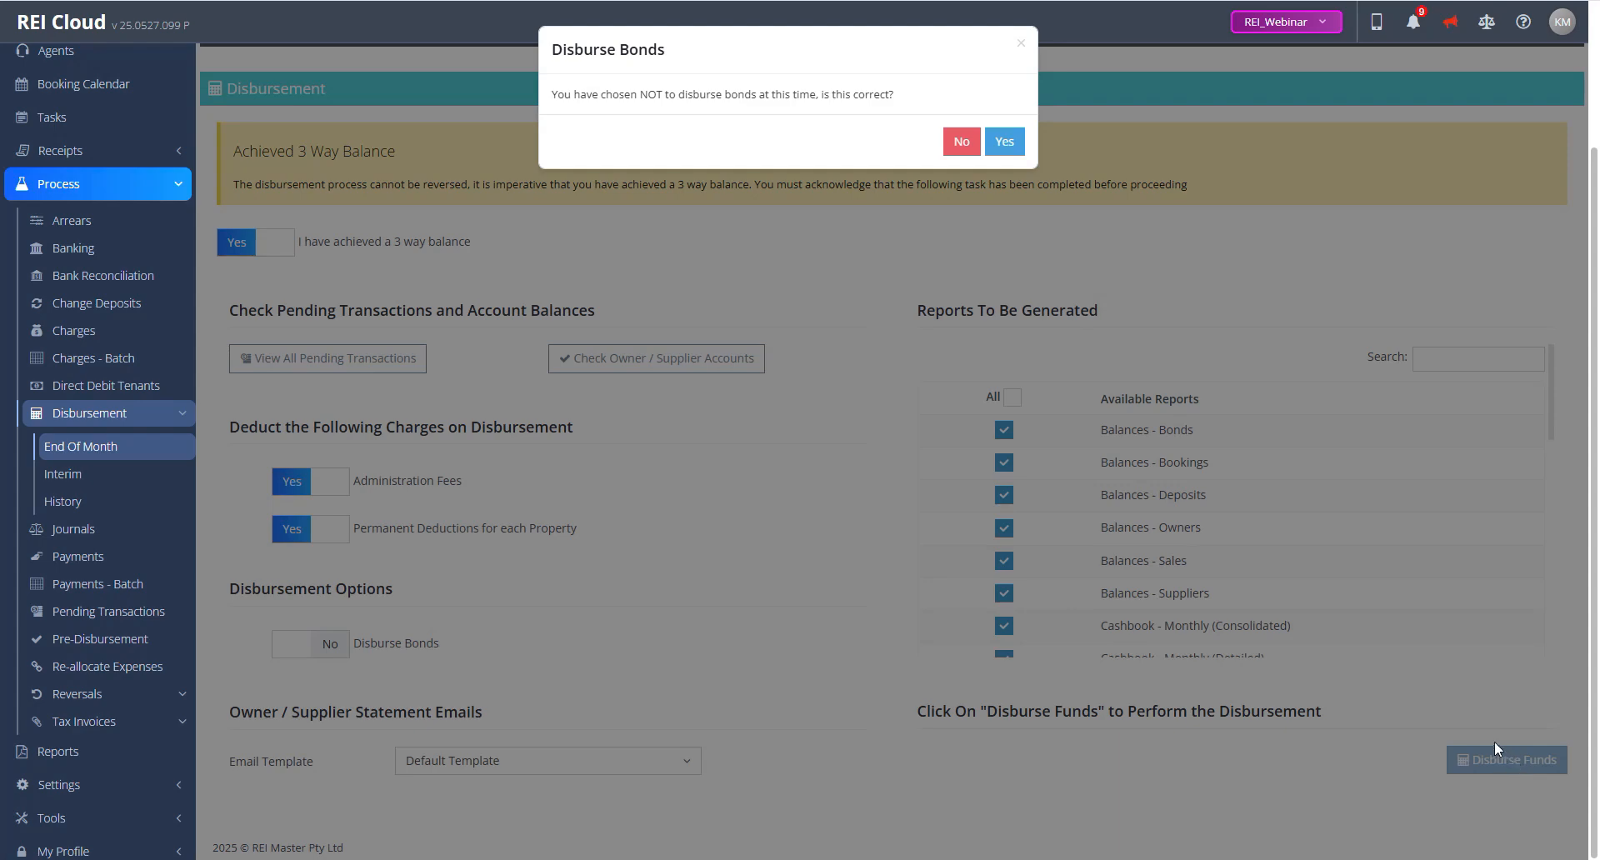
left_click(1007, 149)
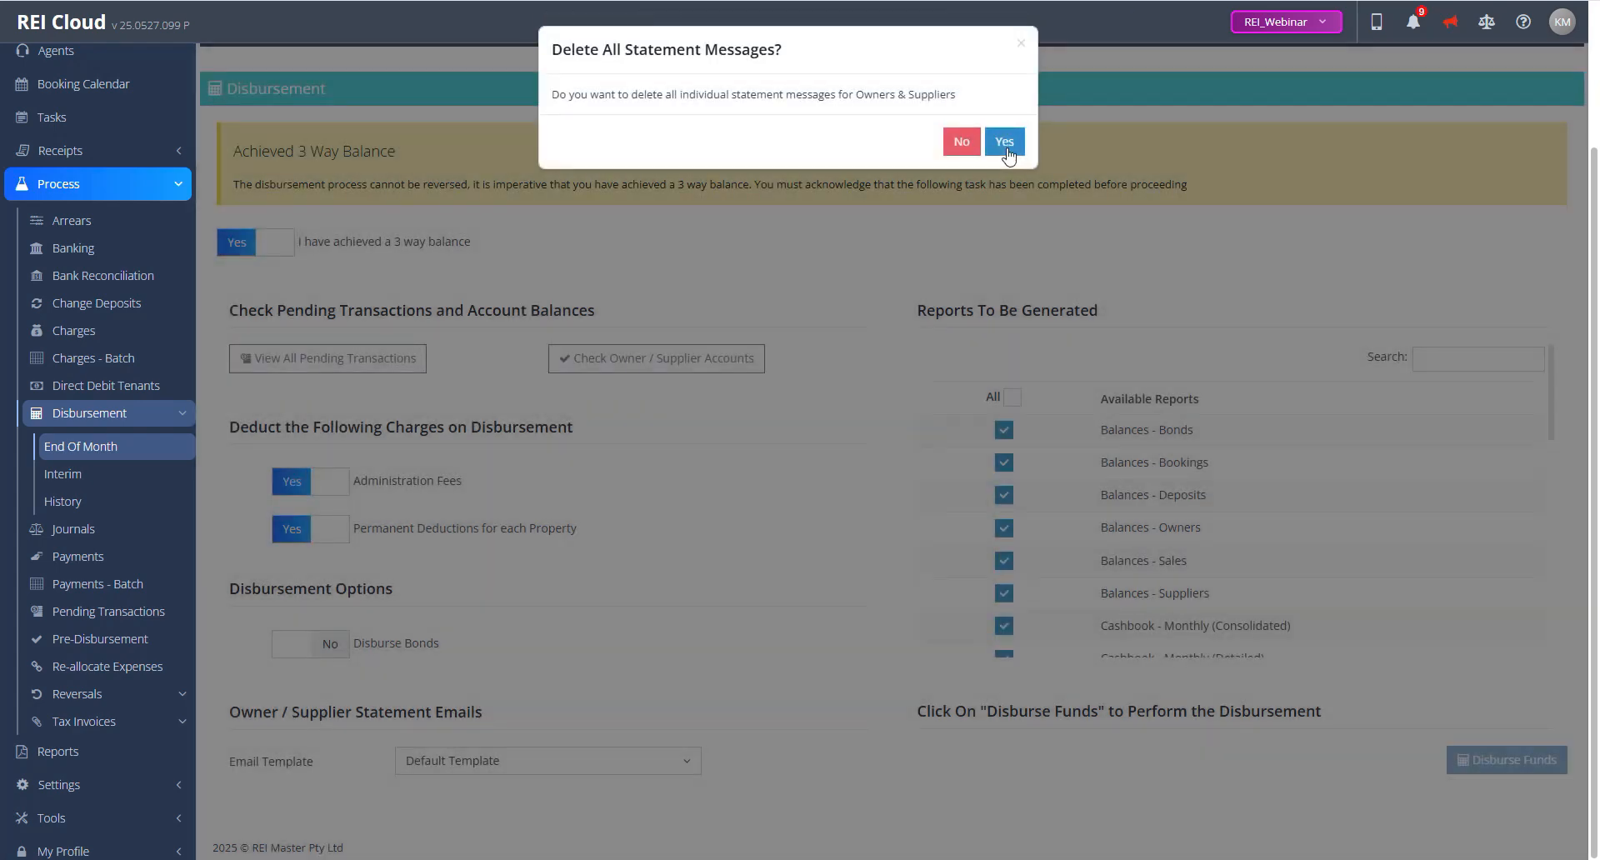
left_click(1005, 144)
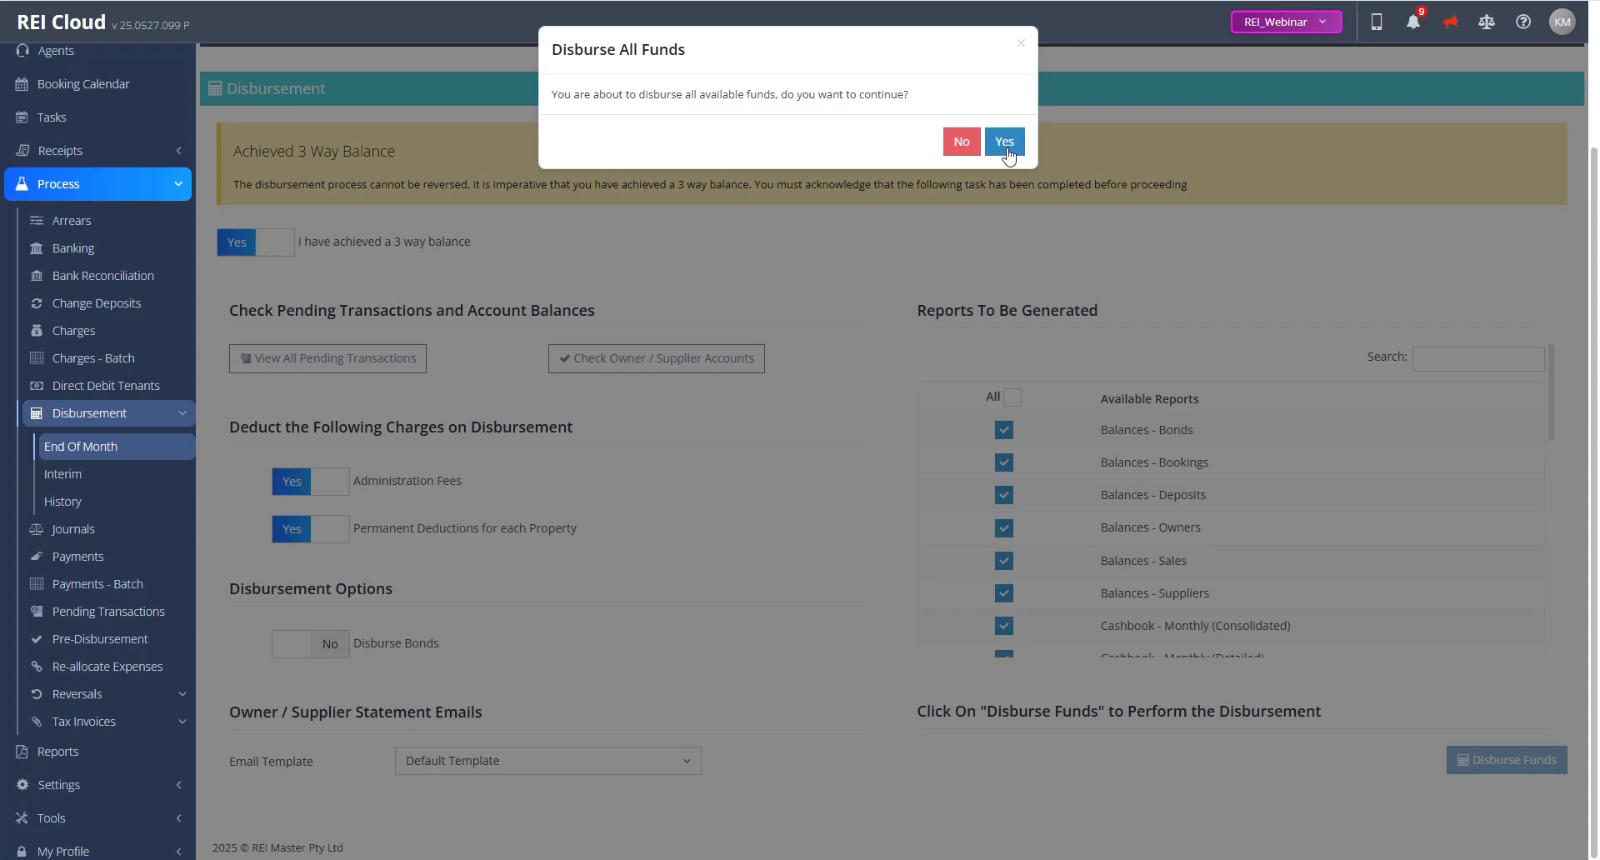
left_click(1007, 144)
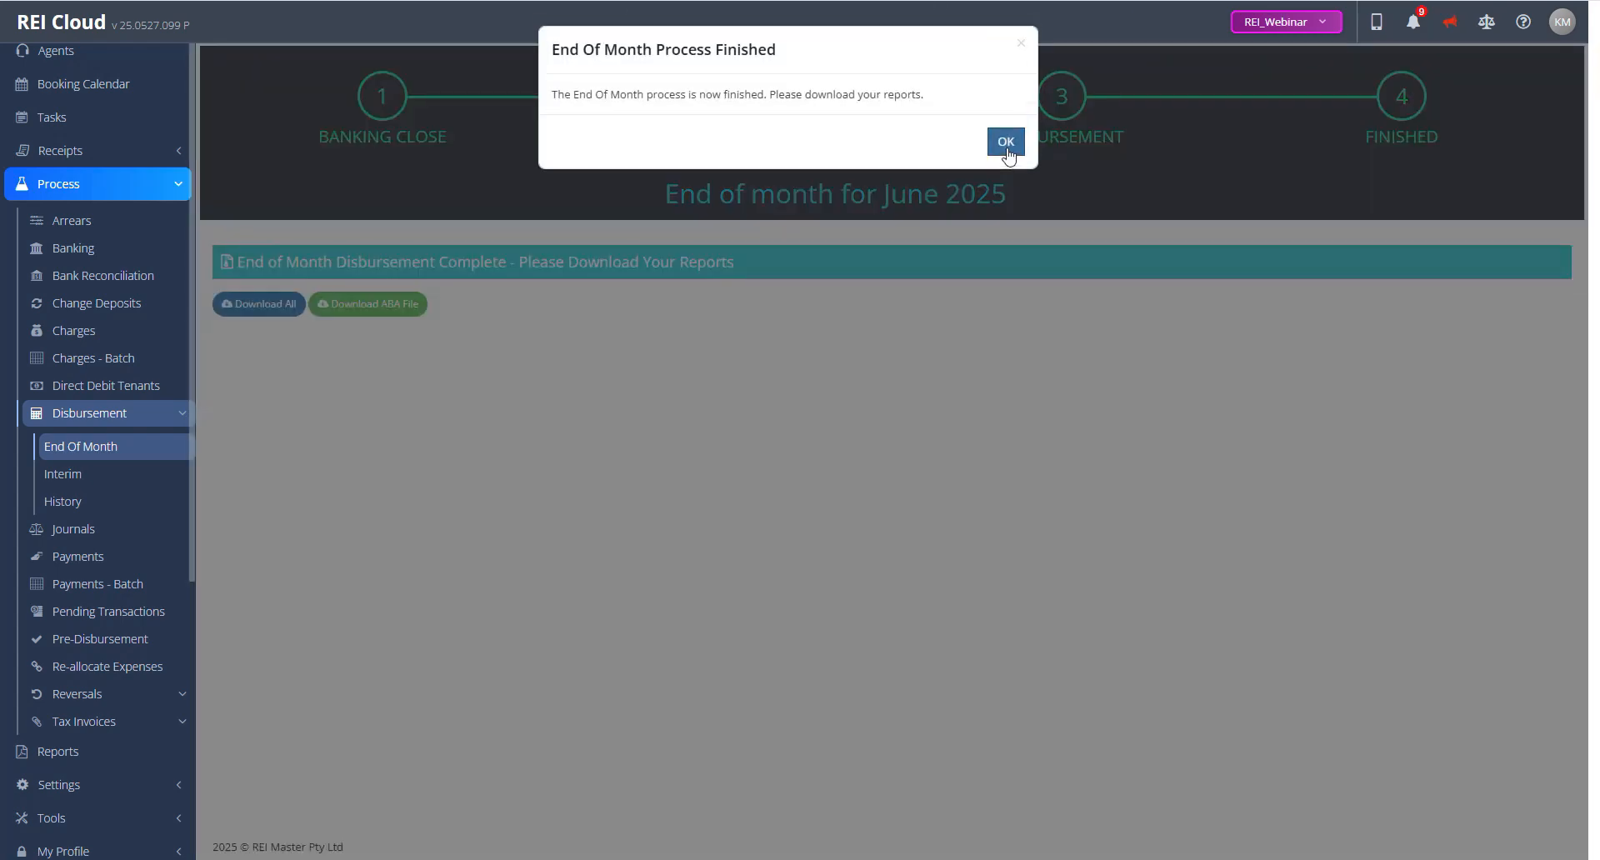
left_click(1006, 143)
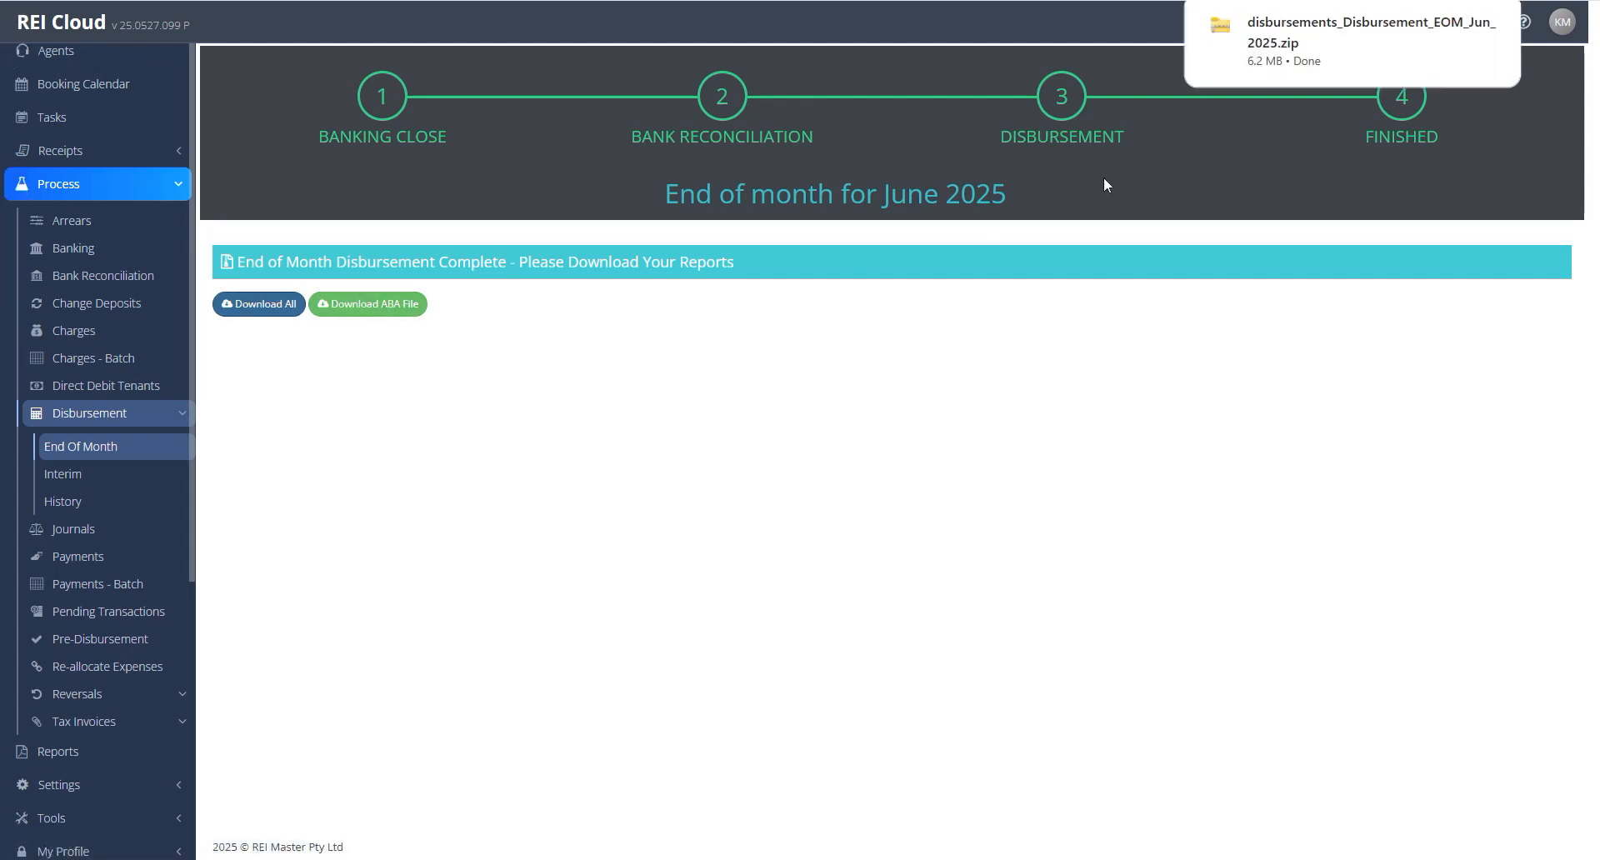
Step: Open the downloaded June 2025 disbursement zip, examine the generated reports and owner statements inside, and close it
mouse_move(1361, 42)
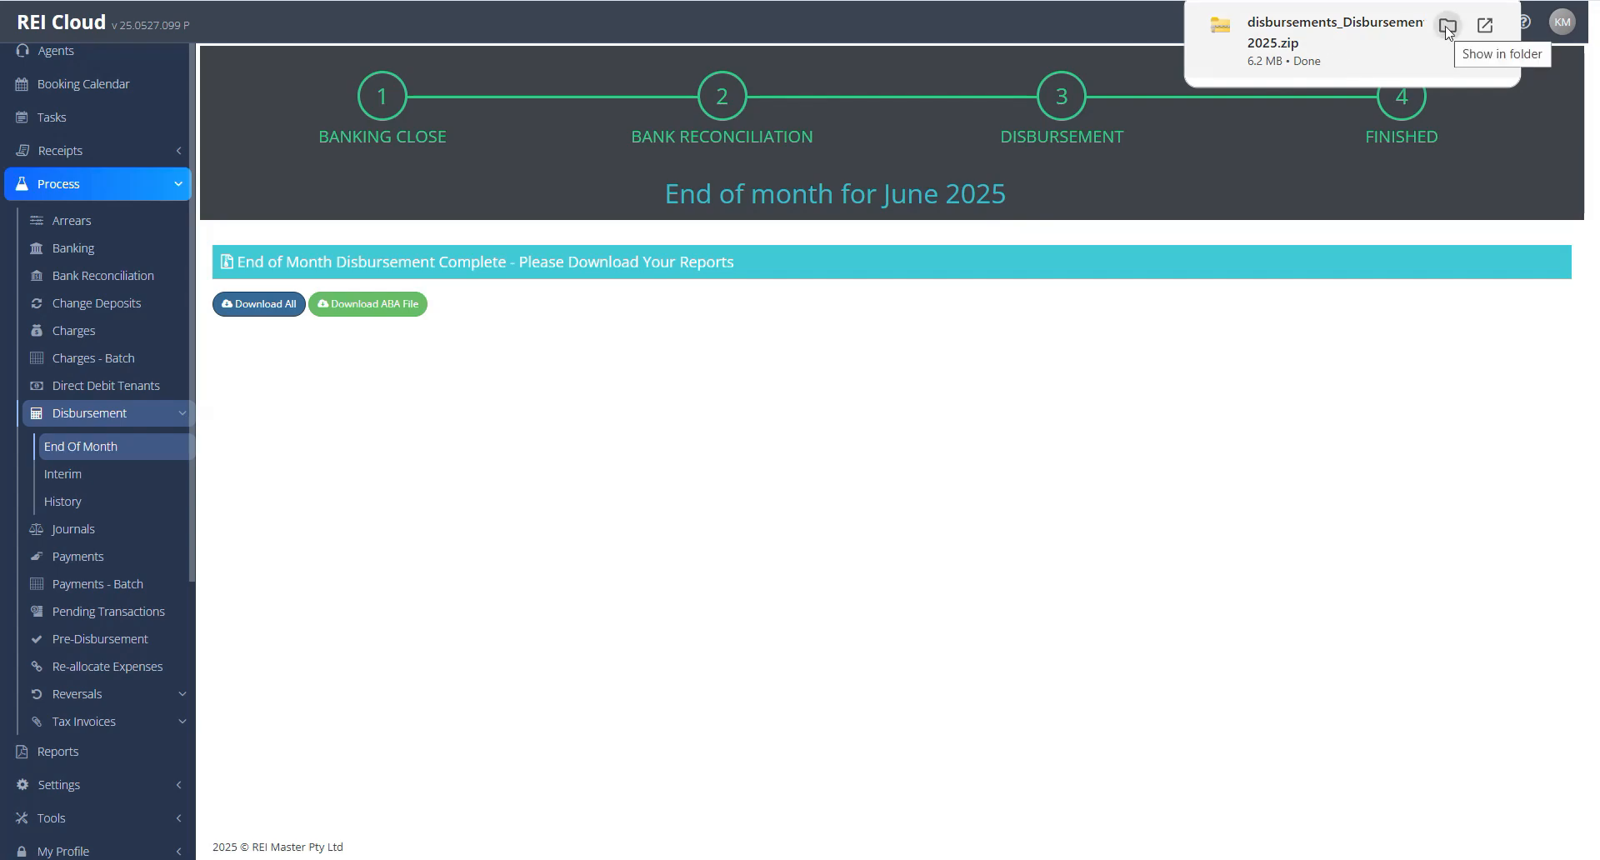
left_click(1409, 32)
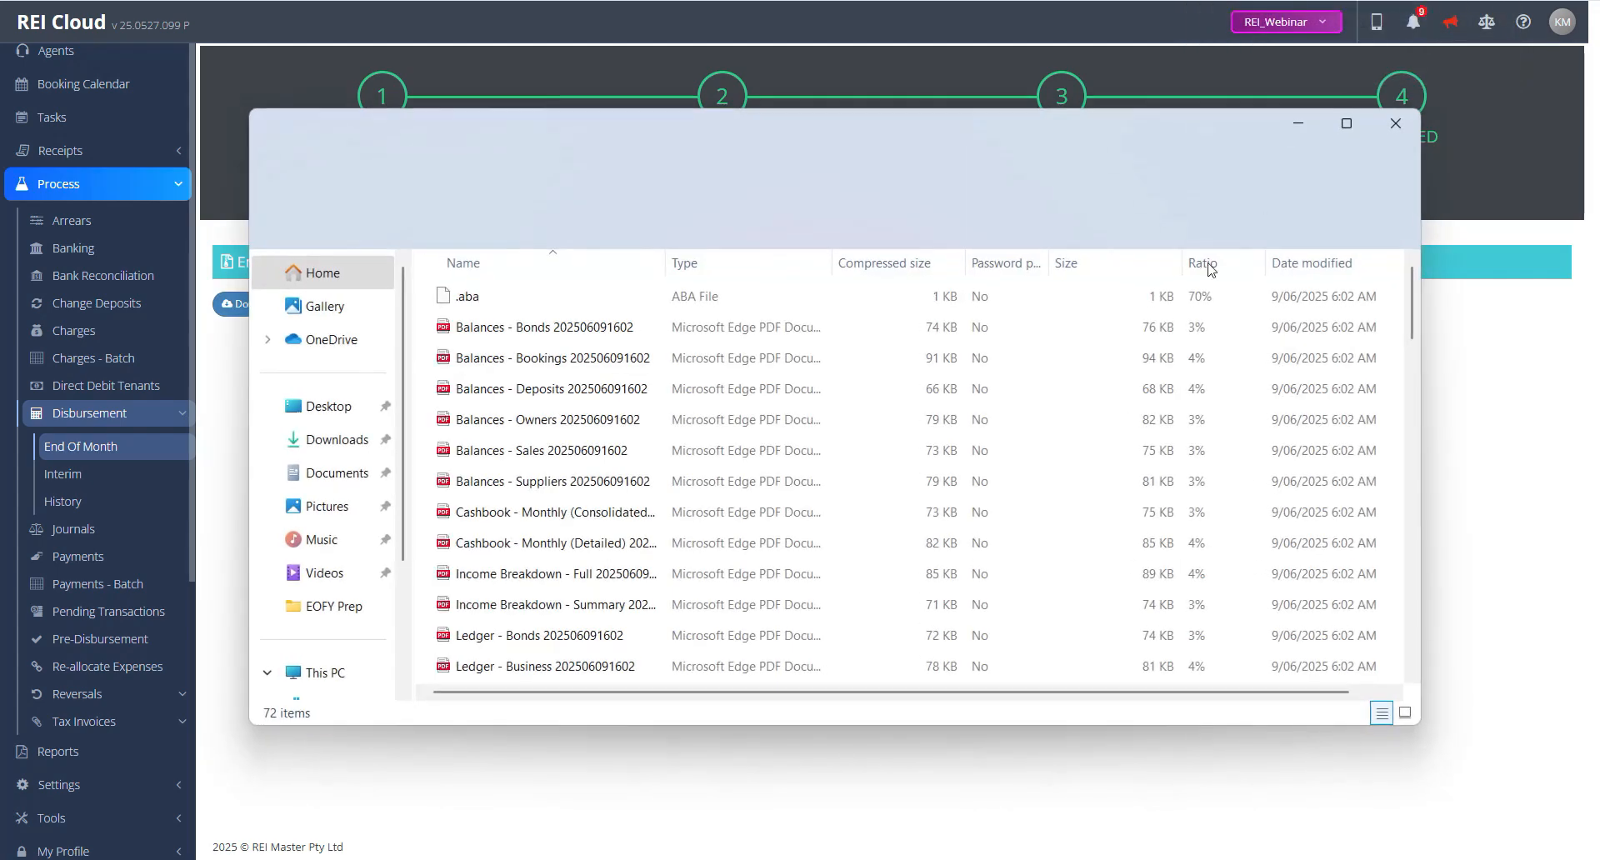
left_click_drag(667, 263, 830, 267)
scroll(767, 469, "down", 1)
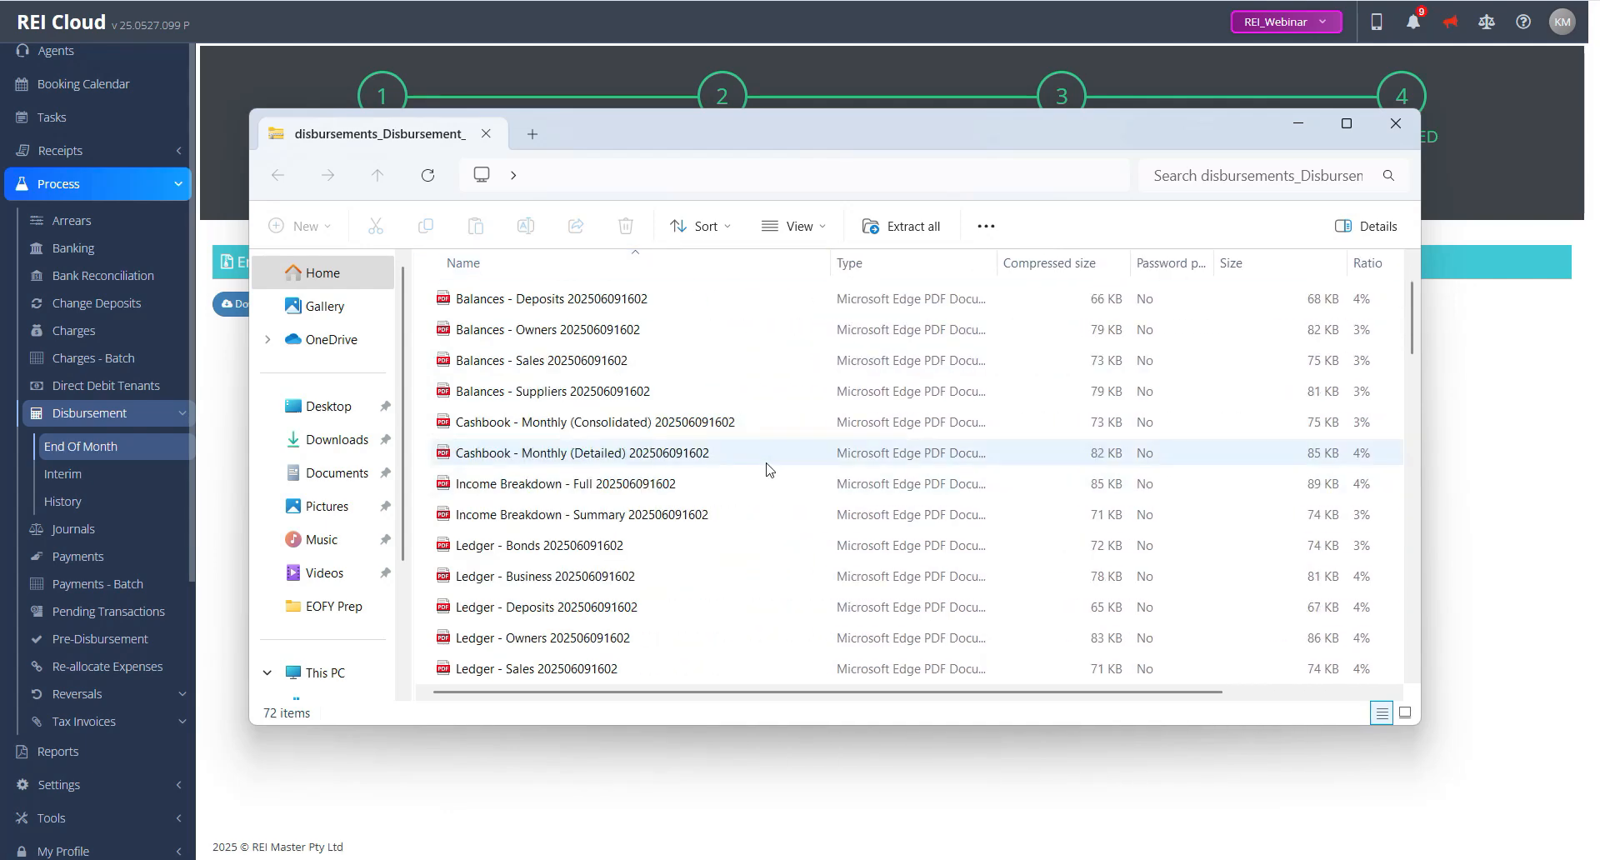
scroll(767, 469, "down", 2)
scroll(767, 469, "down", 1)
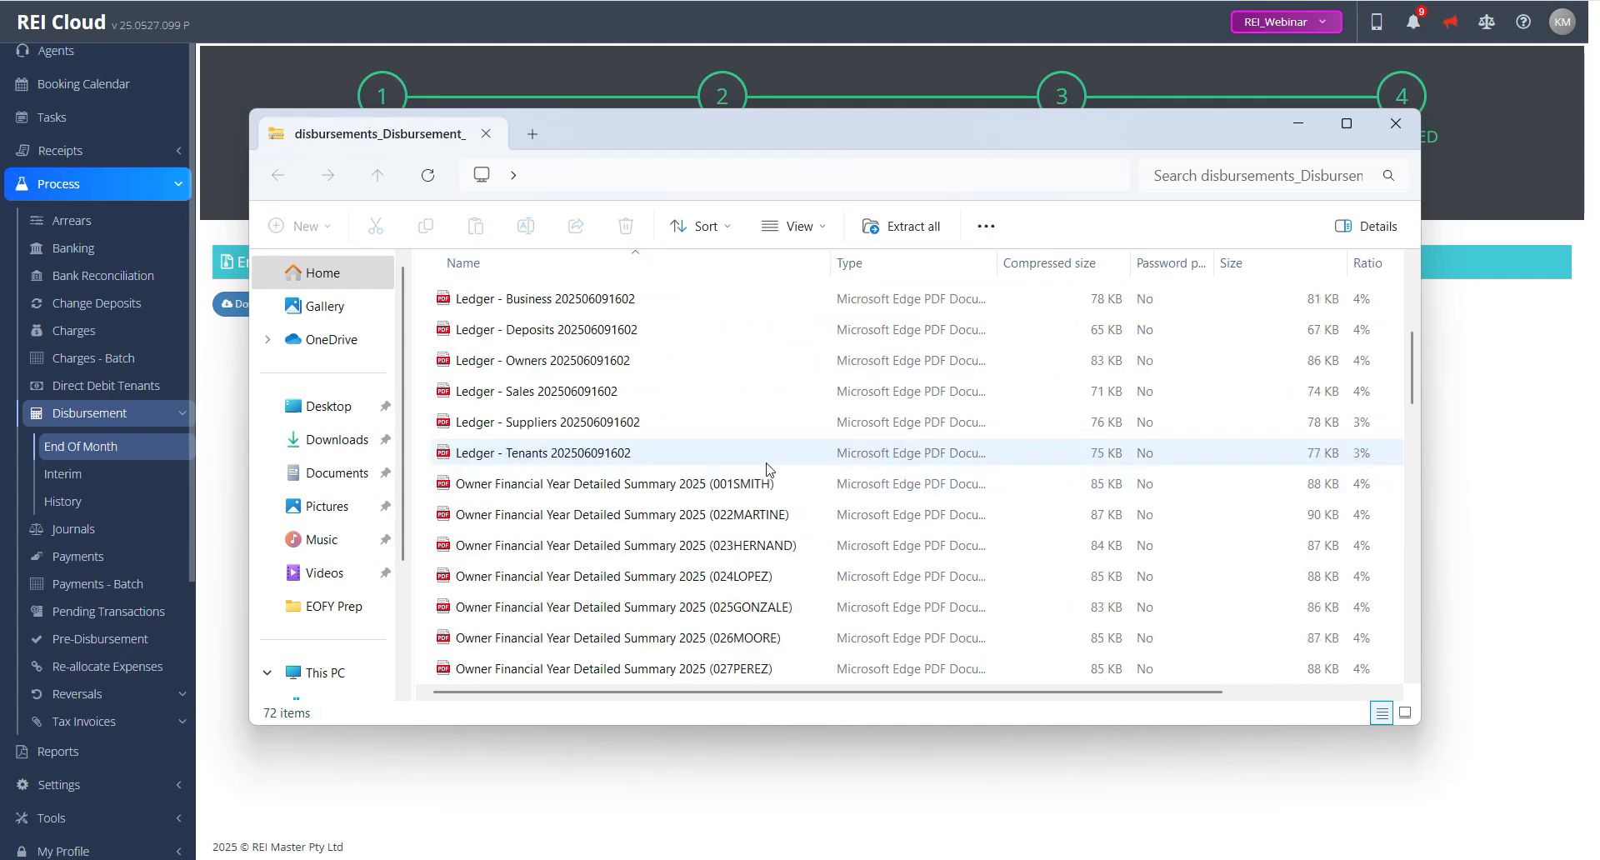
scroll(767, 469, "down", 1)
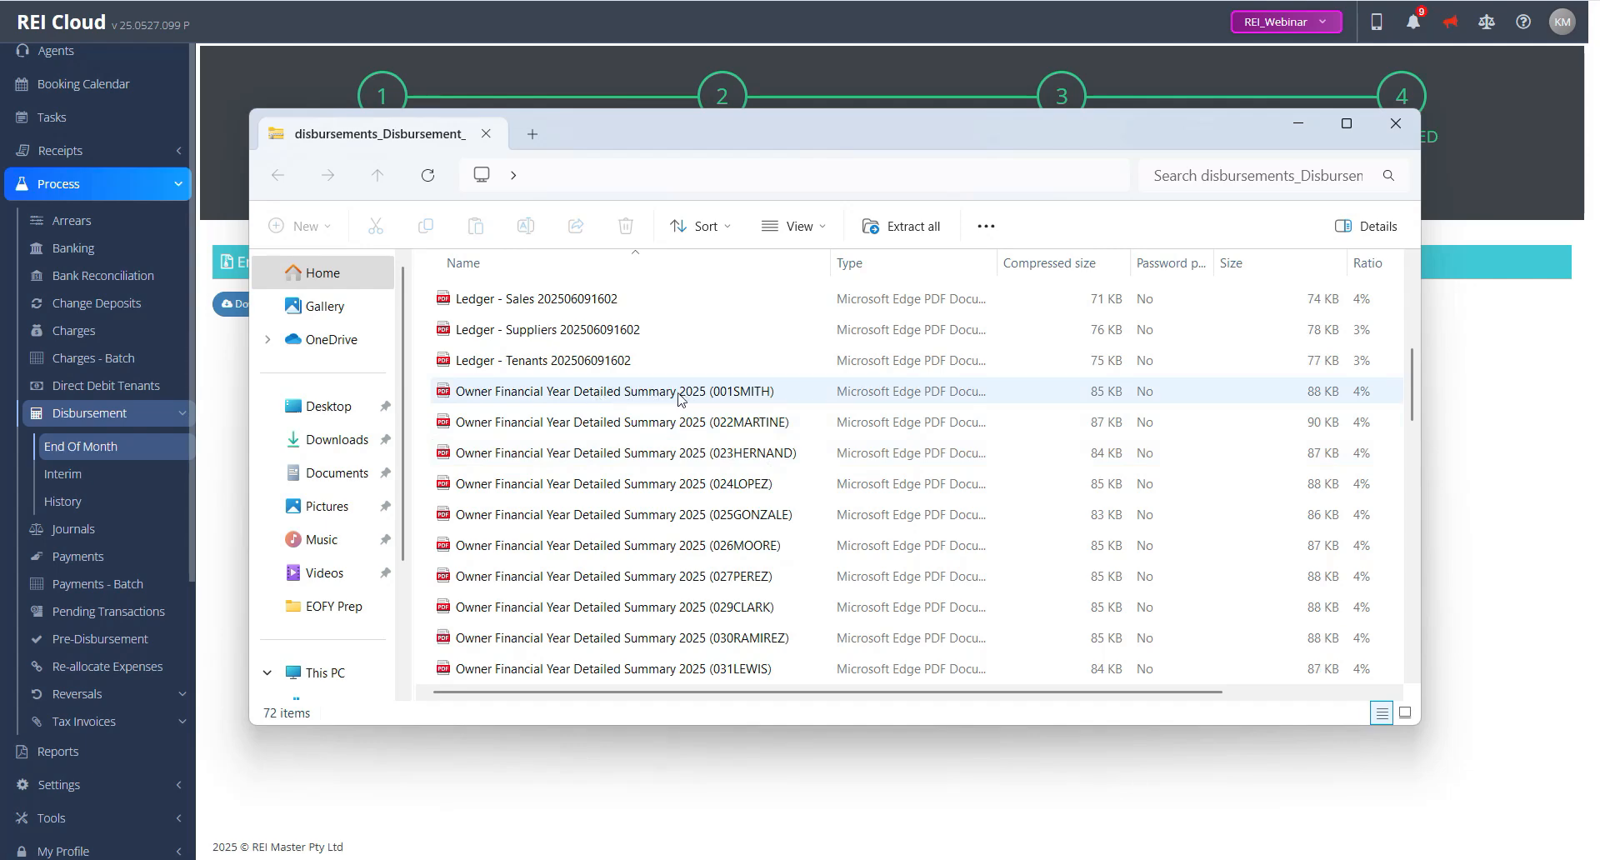
left_click_drag(1422, 416, 1424, 482)
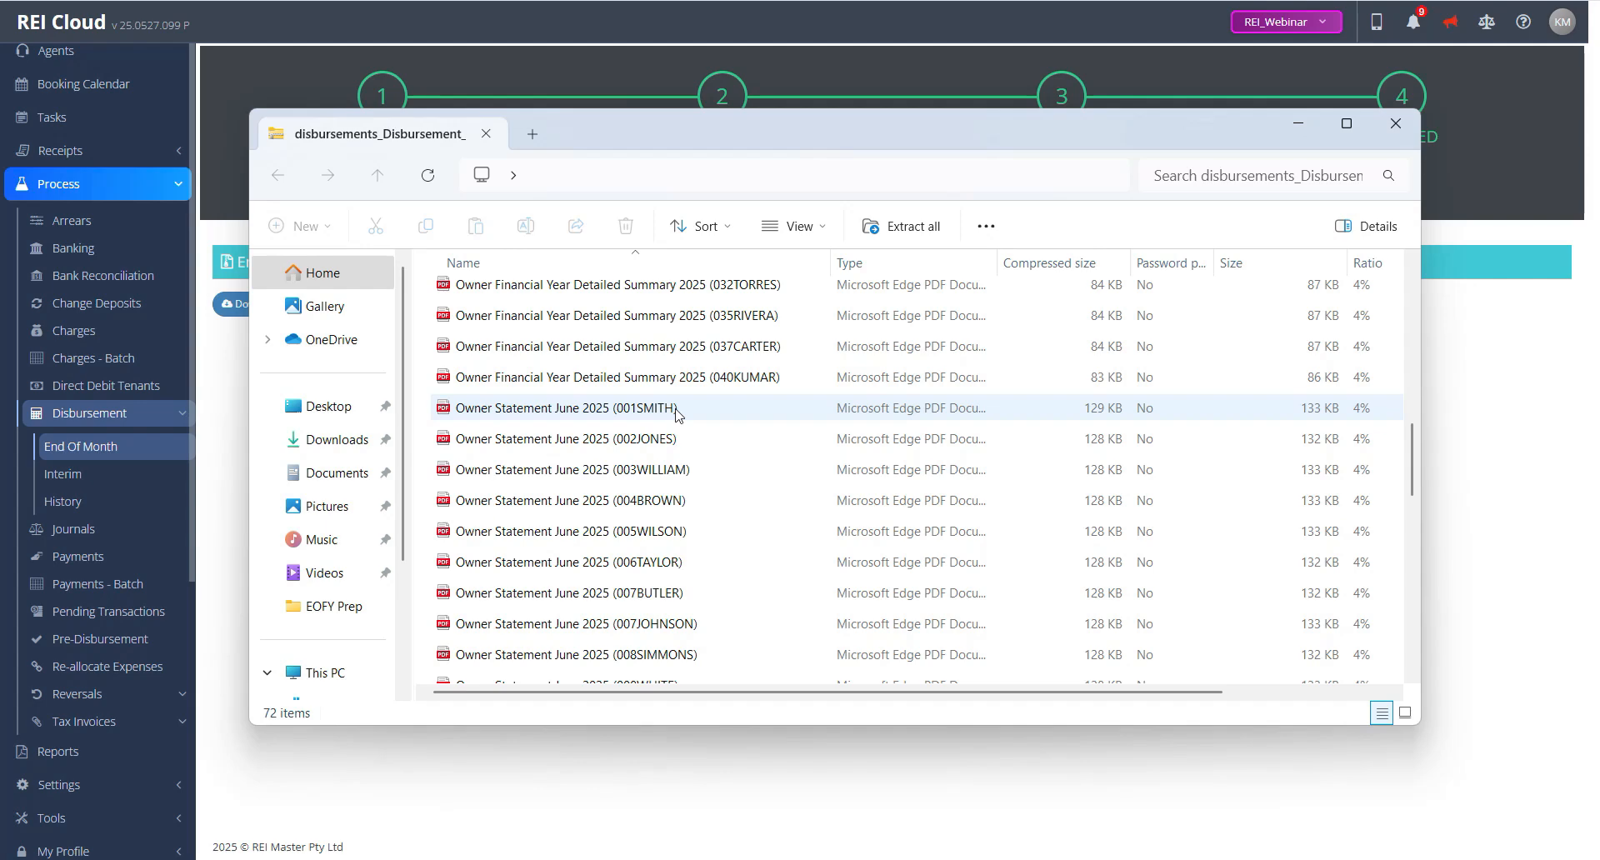
left_click(1395, 125)
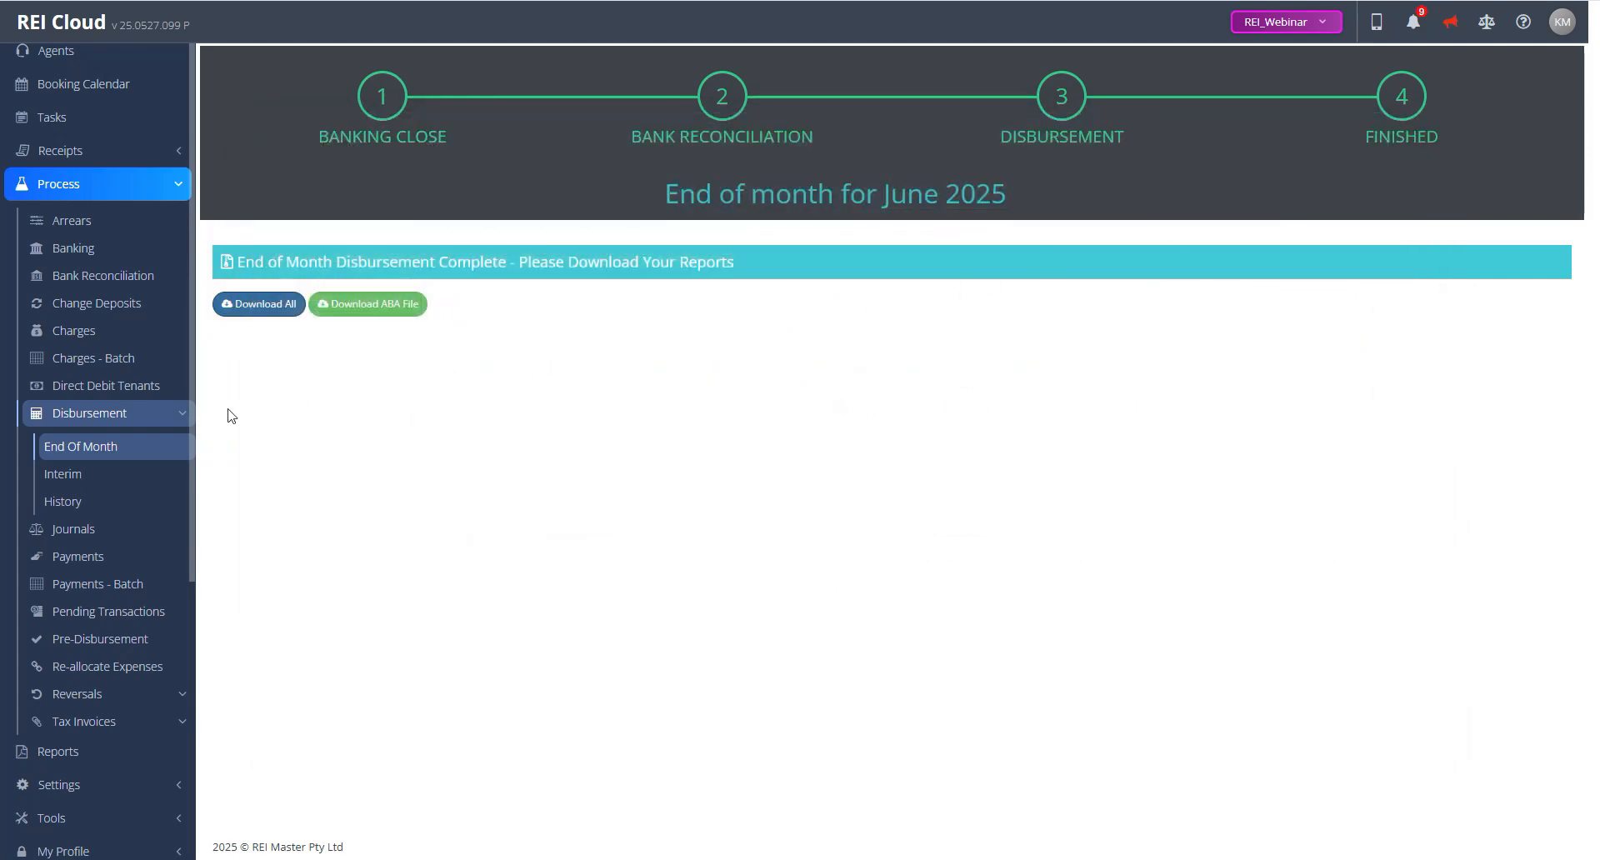
Step: View the disbursement history and bring up the list of available reports
left_click(94, 508)
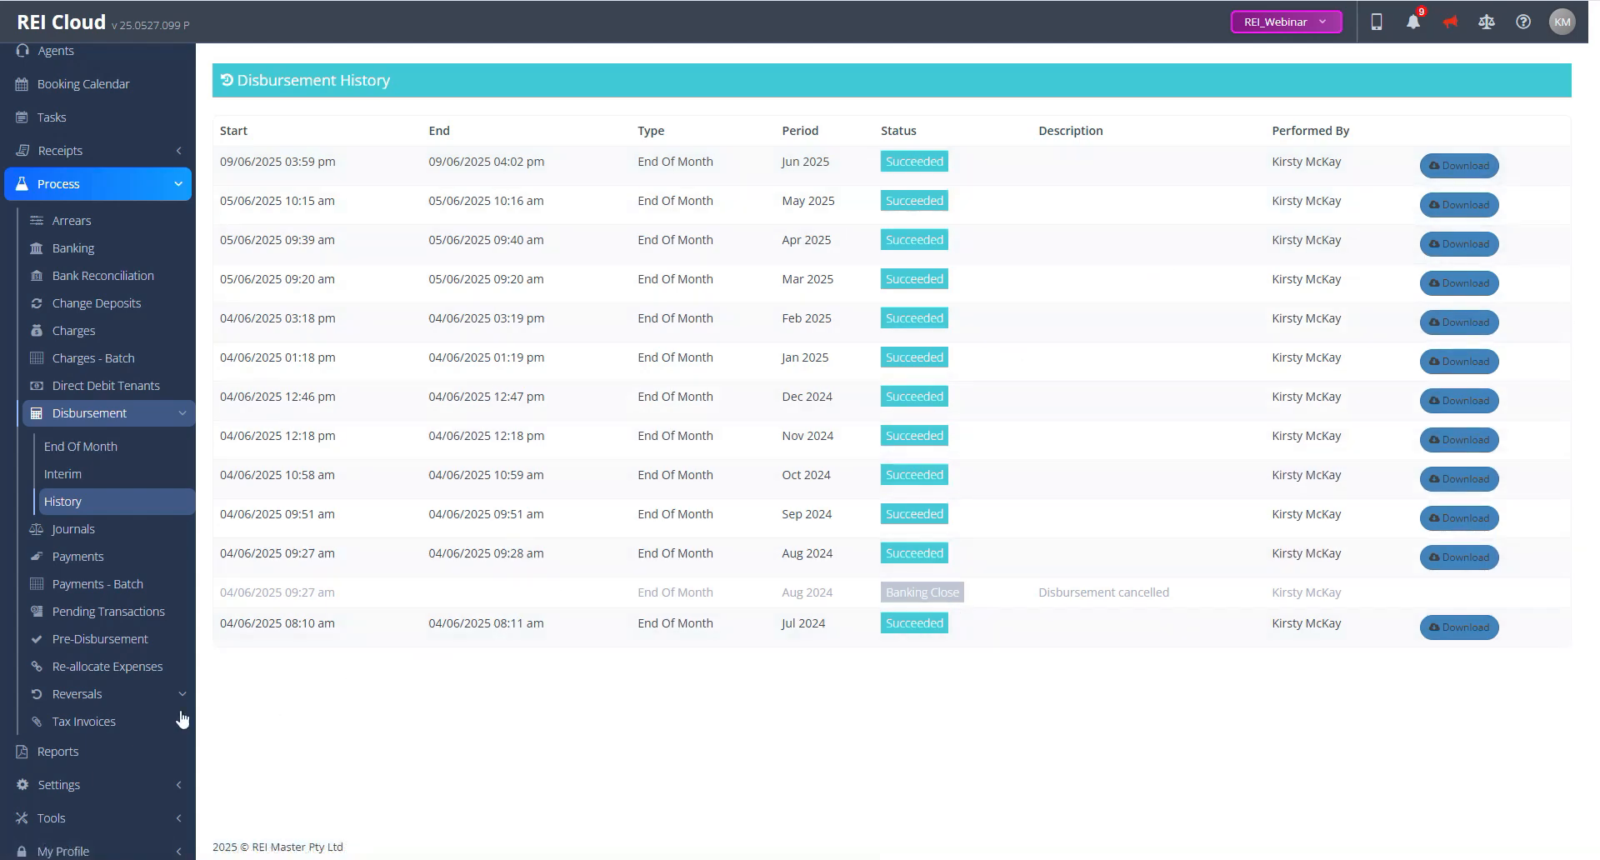
left_click(57, 753)
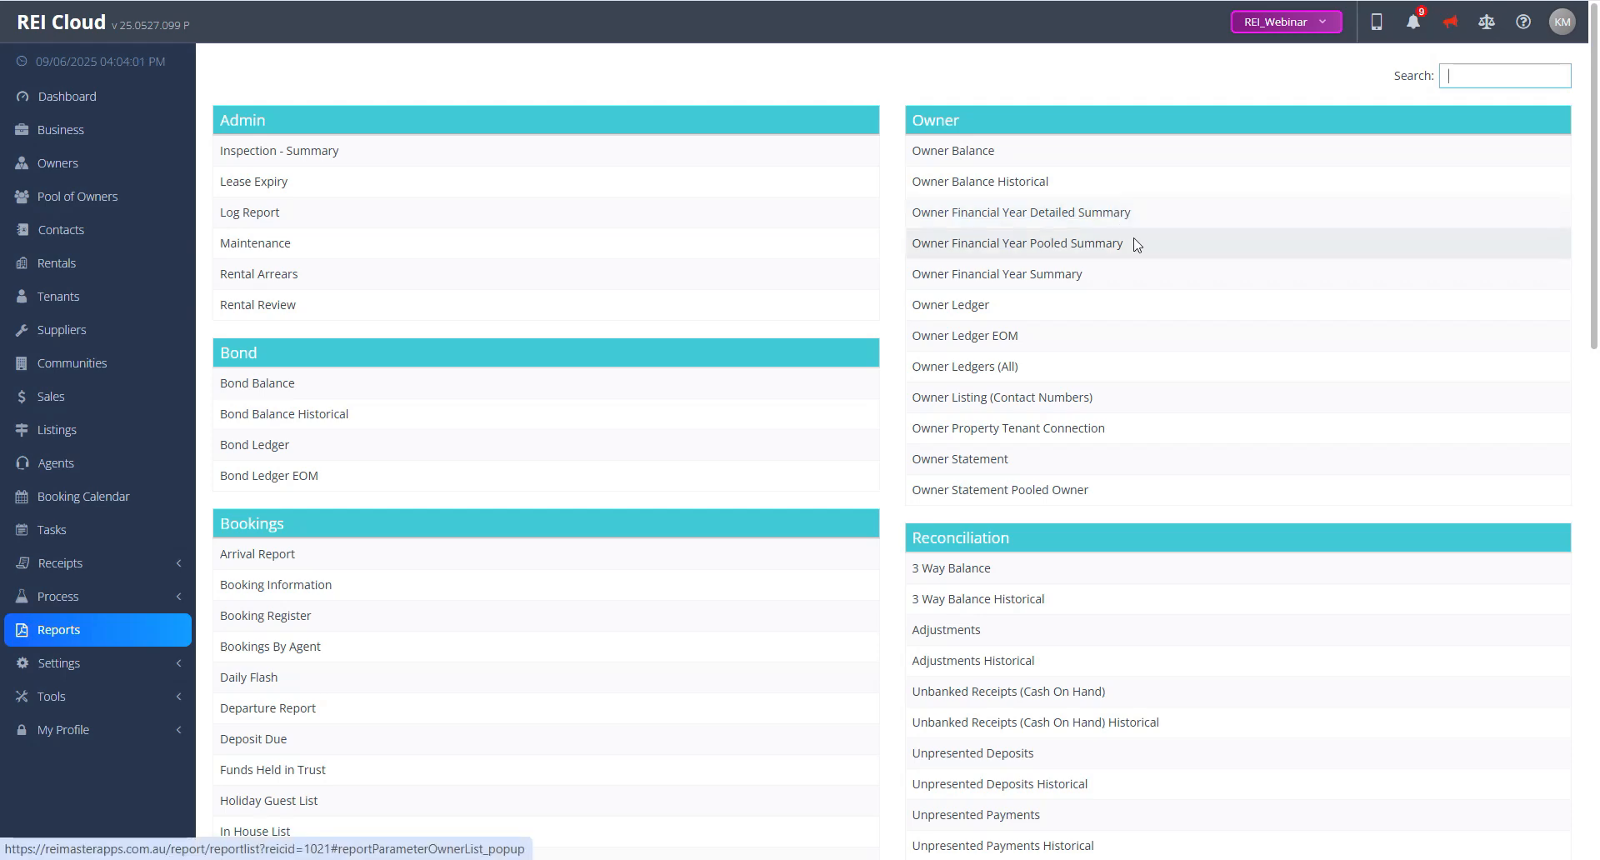
Step: Set up the Owner Financial Year Summary report for the financial year ending 2025 with all owners selected
left_click(1057, 283)
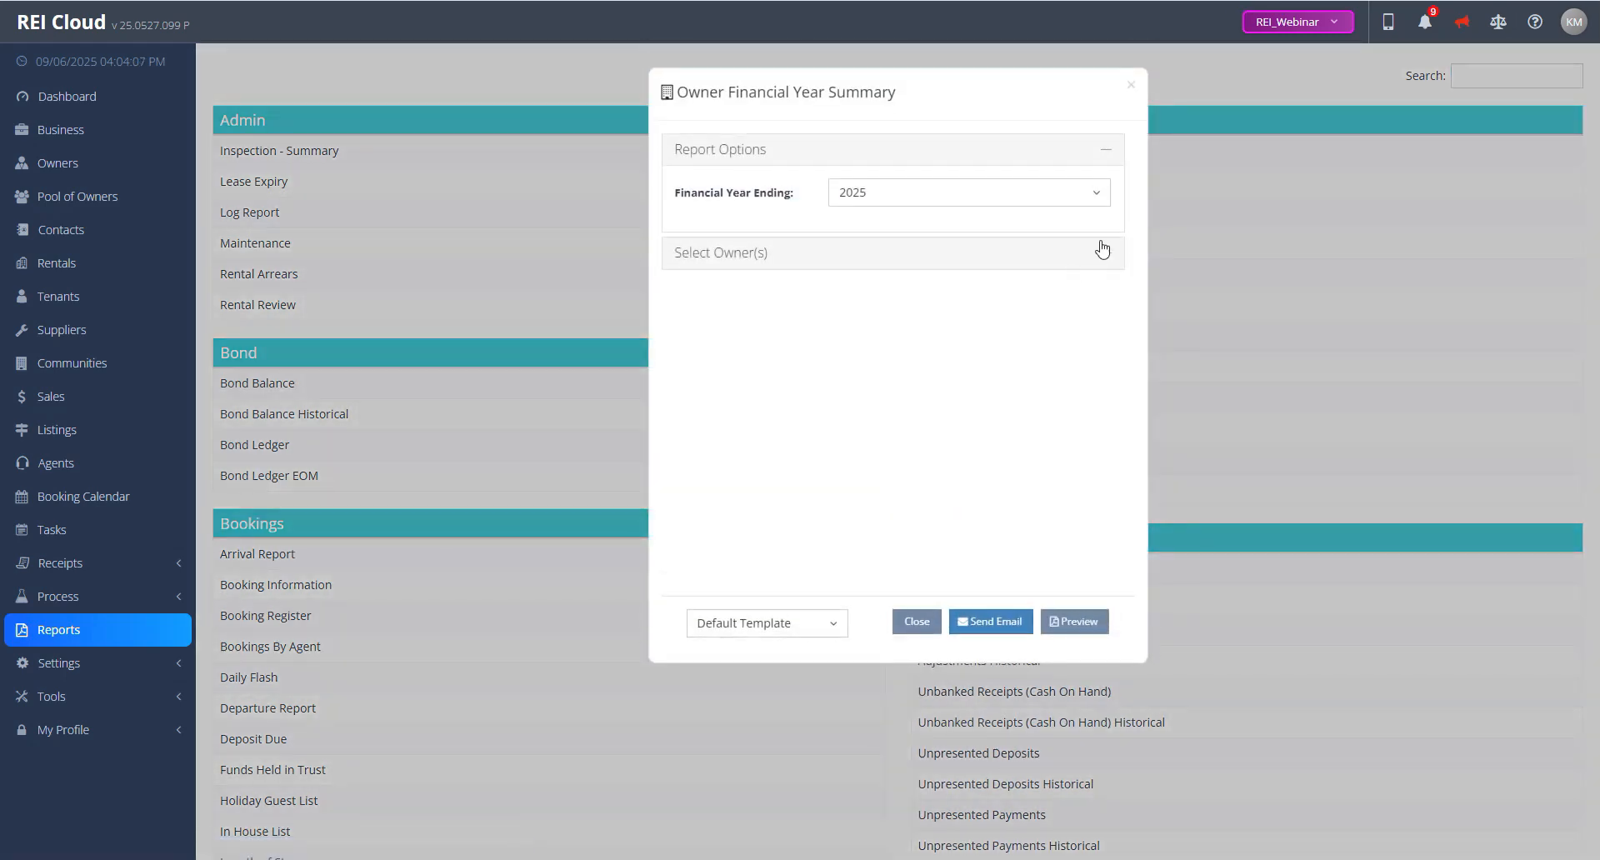
left_click(1099, 200)
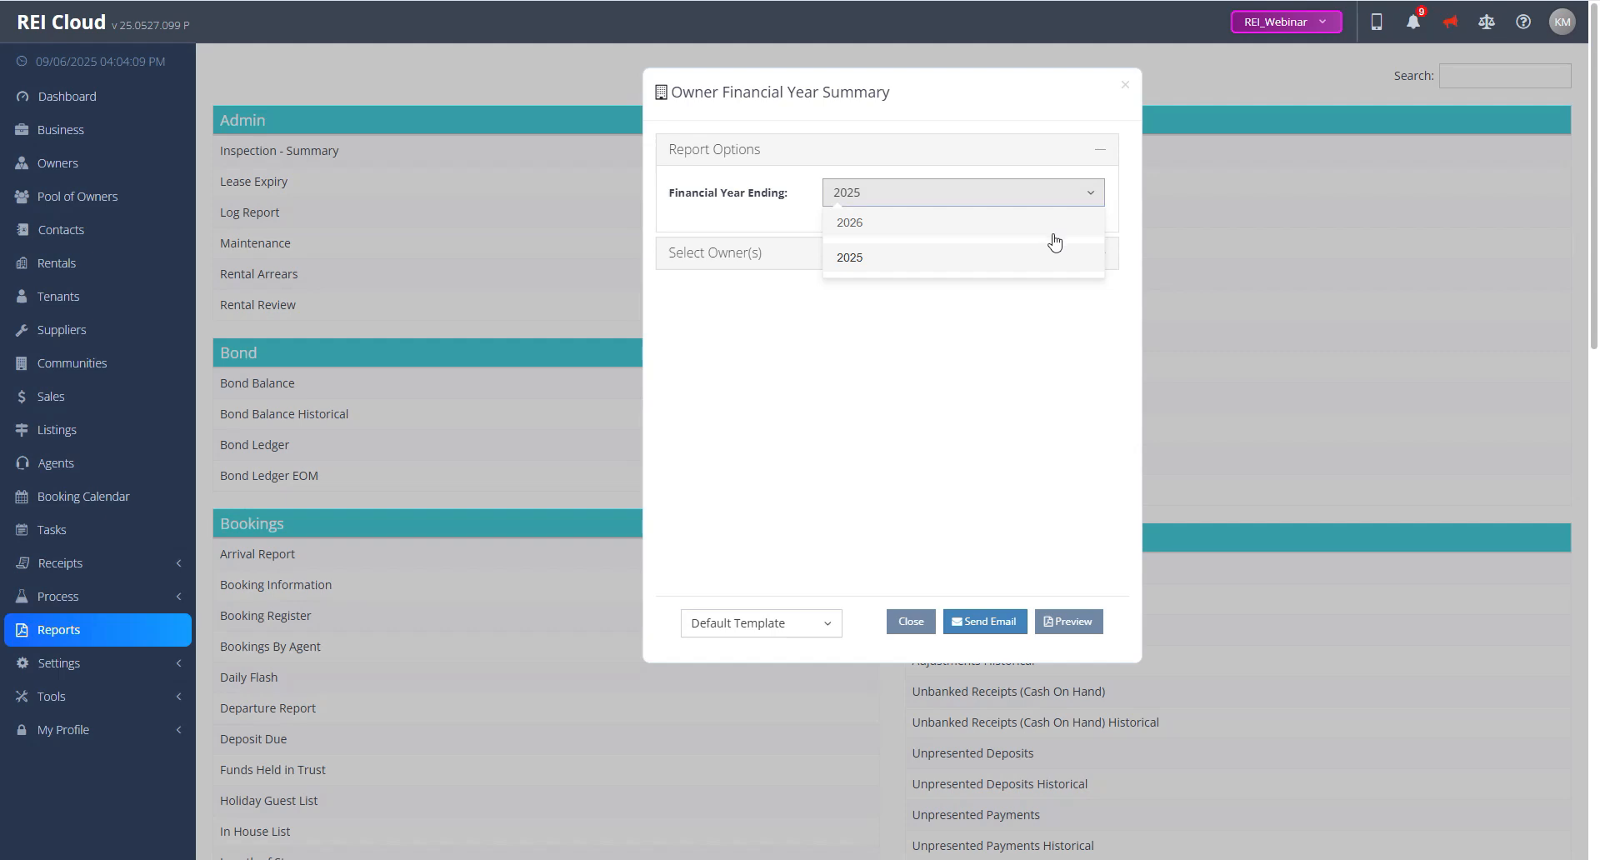
left_click(759, 253)
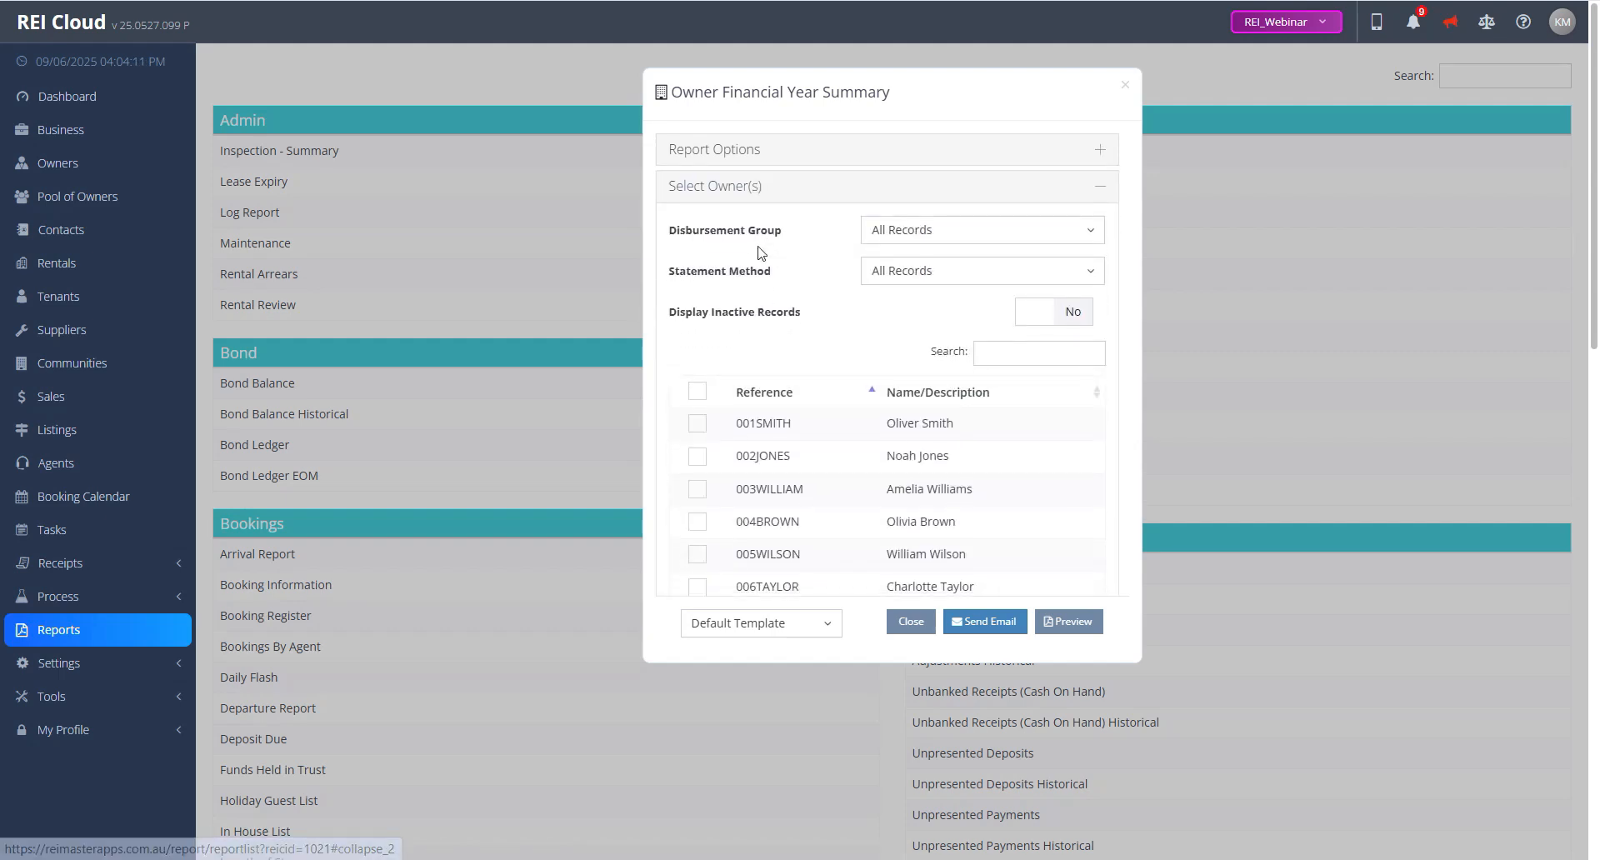
left_click(697, 392)
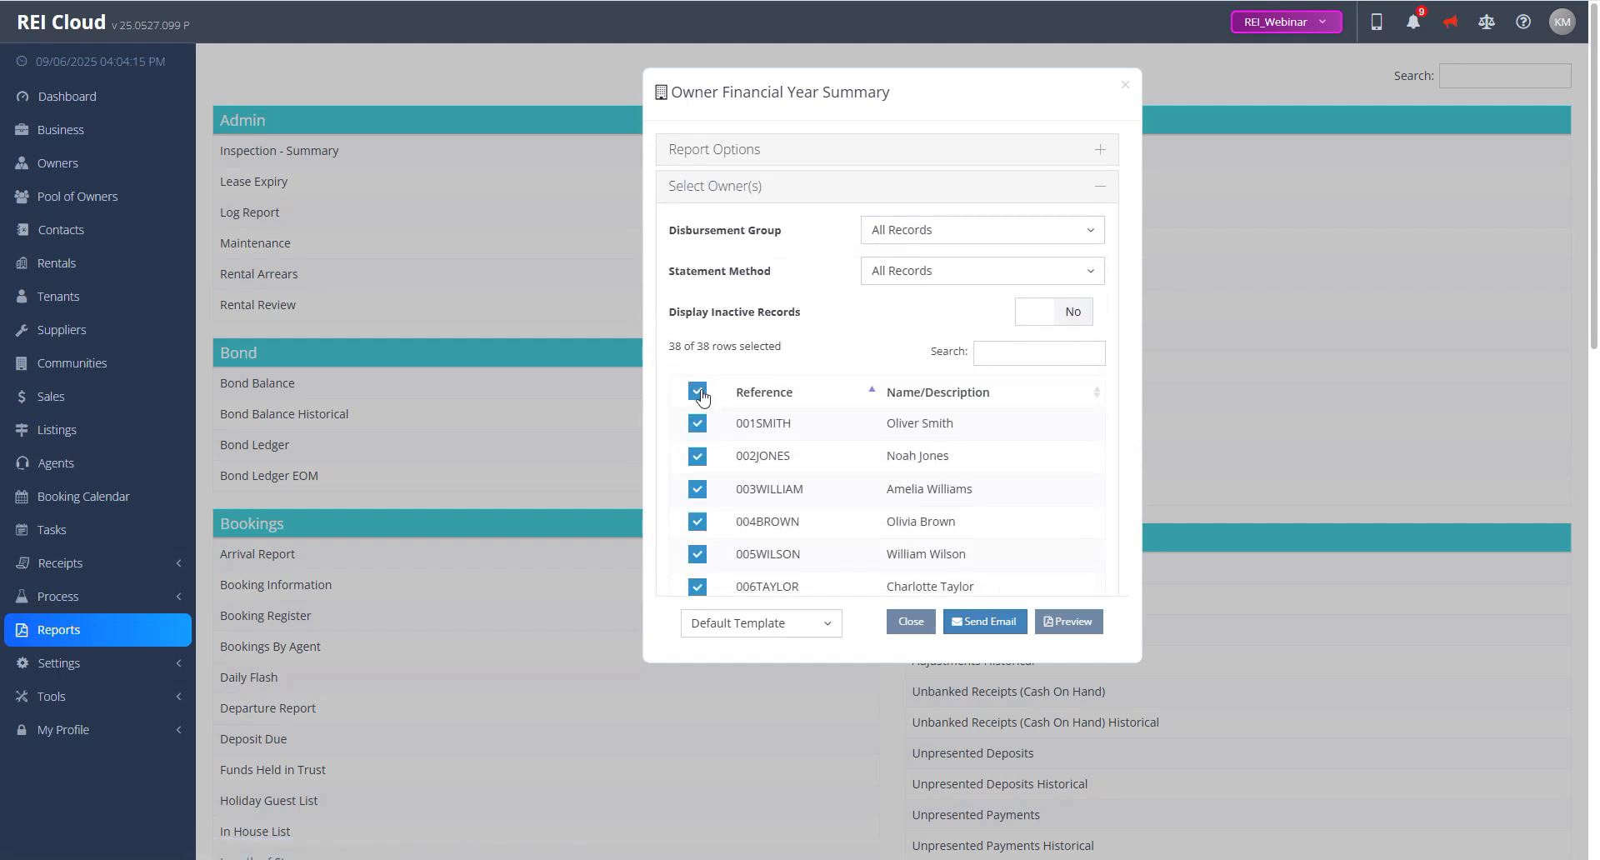
Step: Email the financial year summary to the selected owners using the Default Template, close the report options and return to the dashboard
left_click(966, 631)
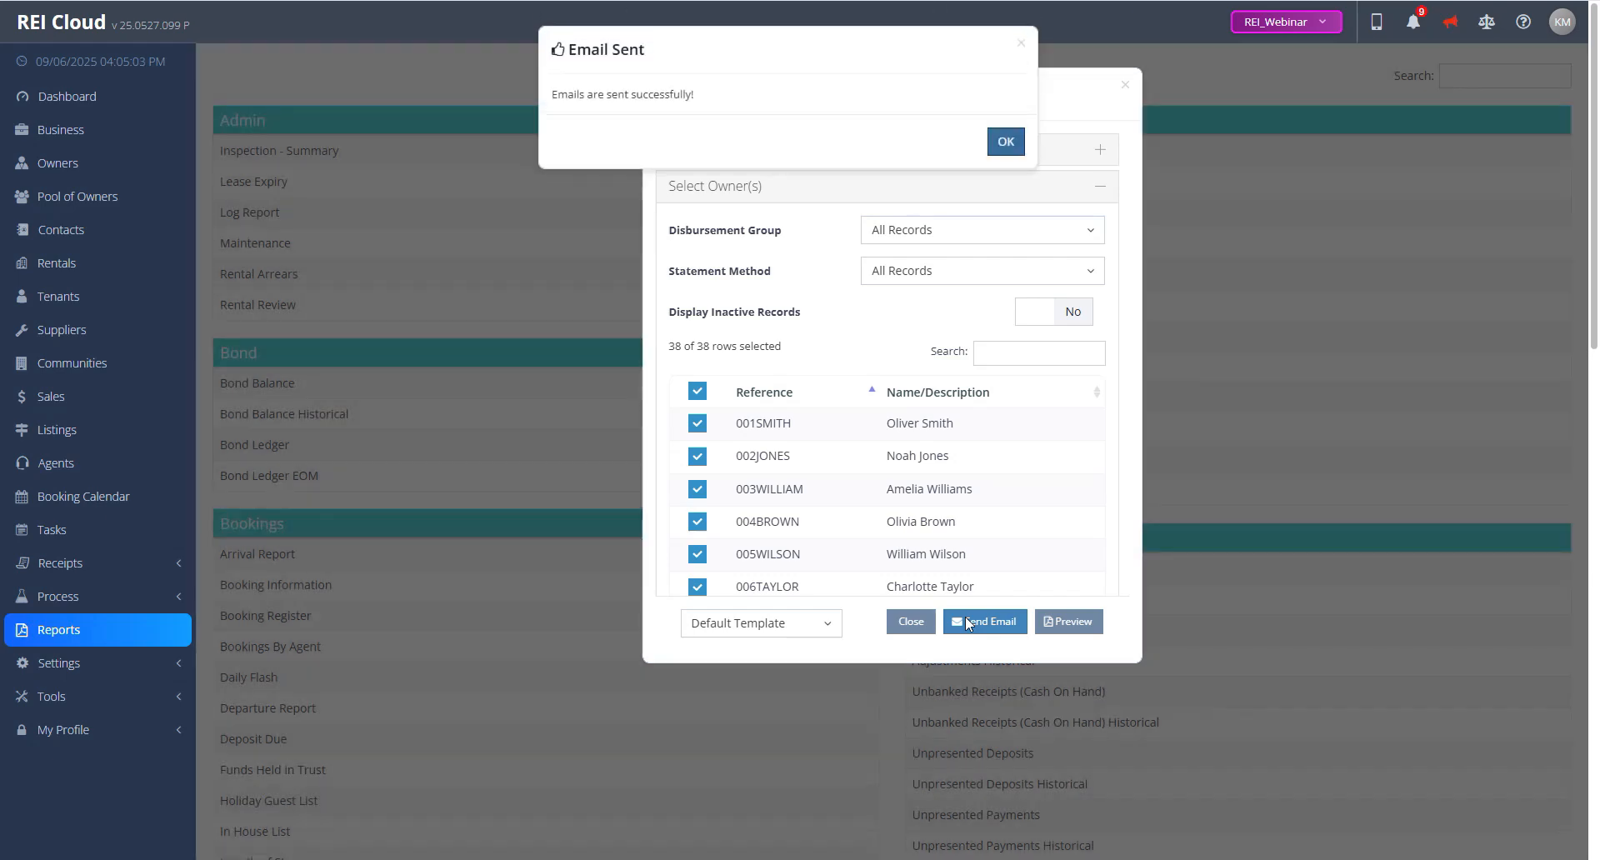
left_click(1016, 146)
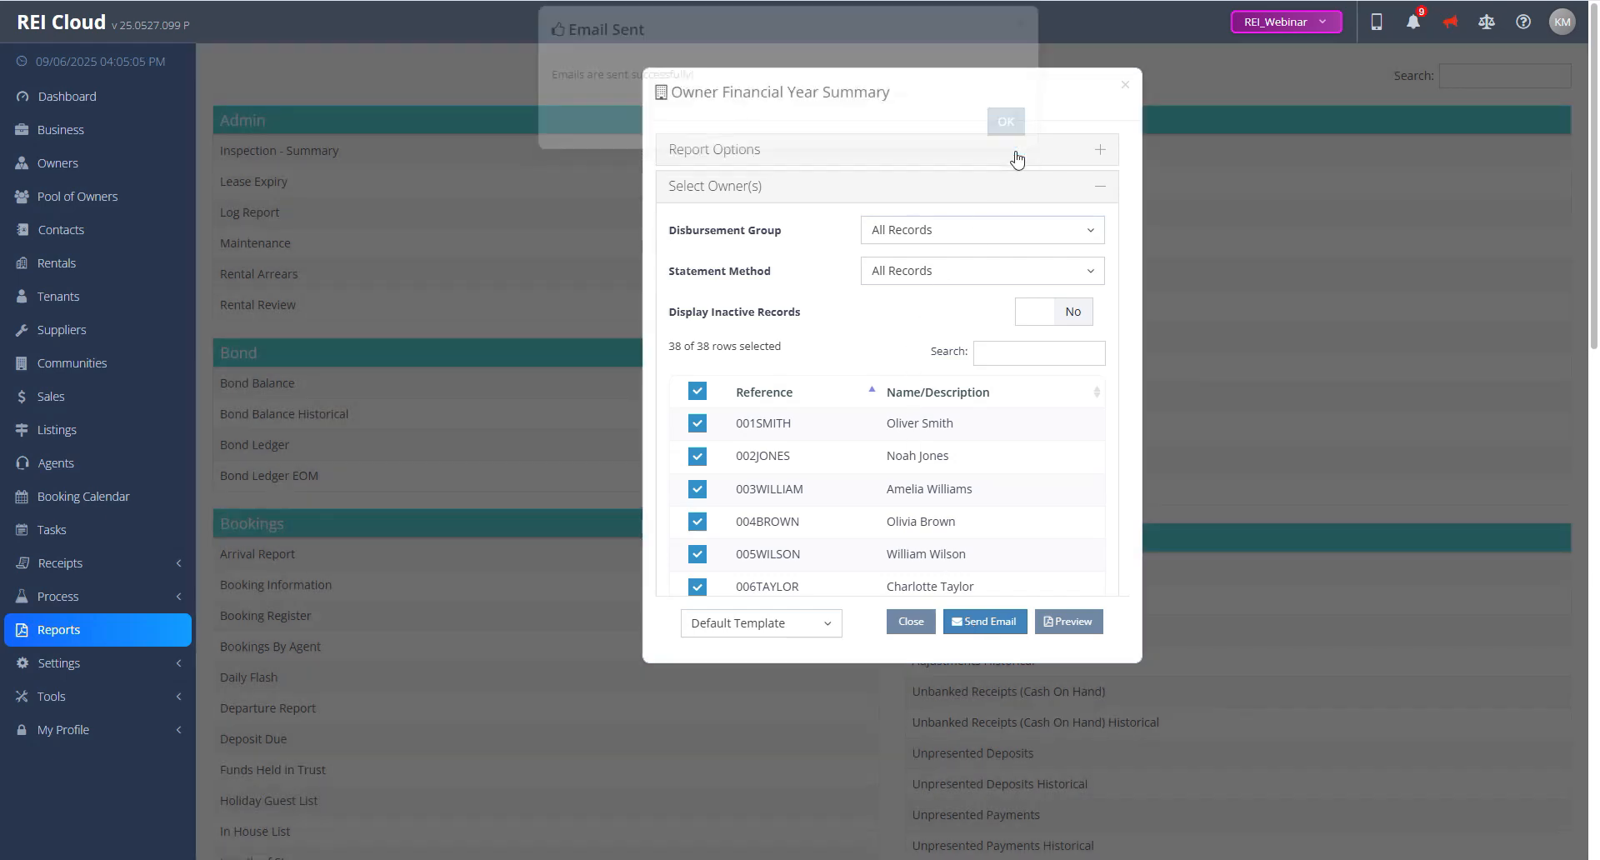
left_click(1125, 88)
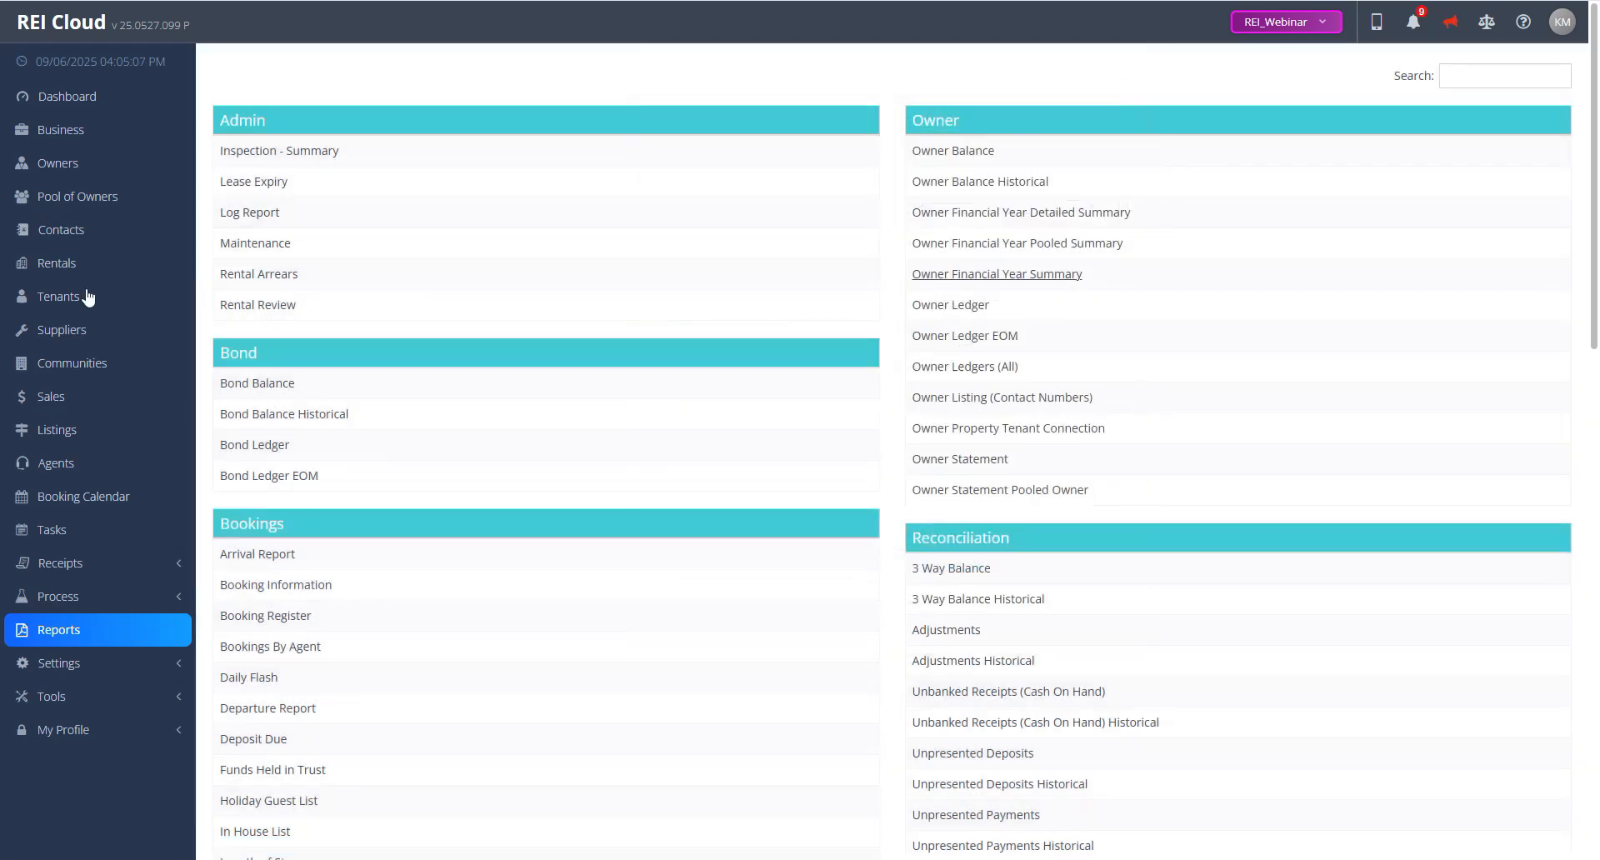
left_click(73, 100)
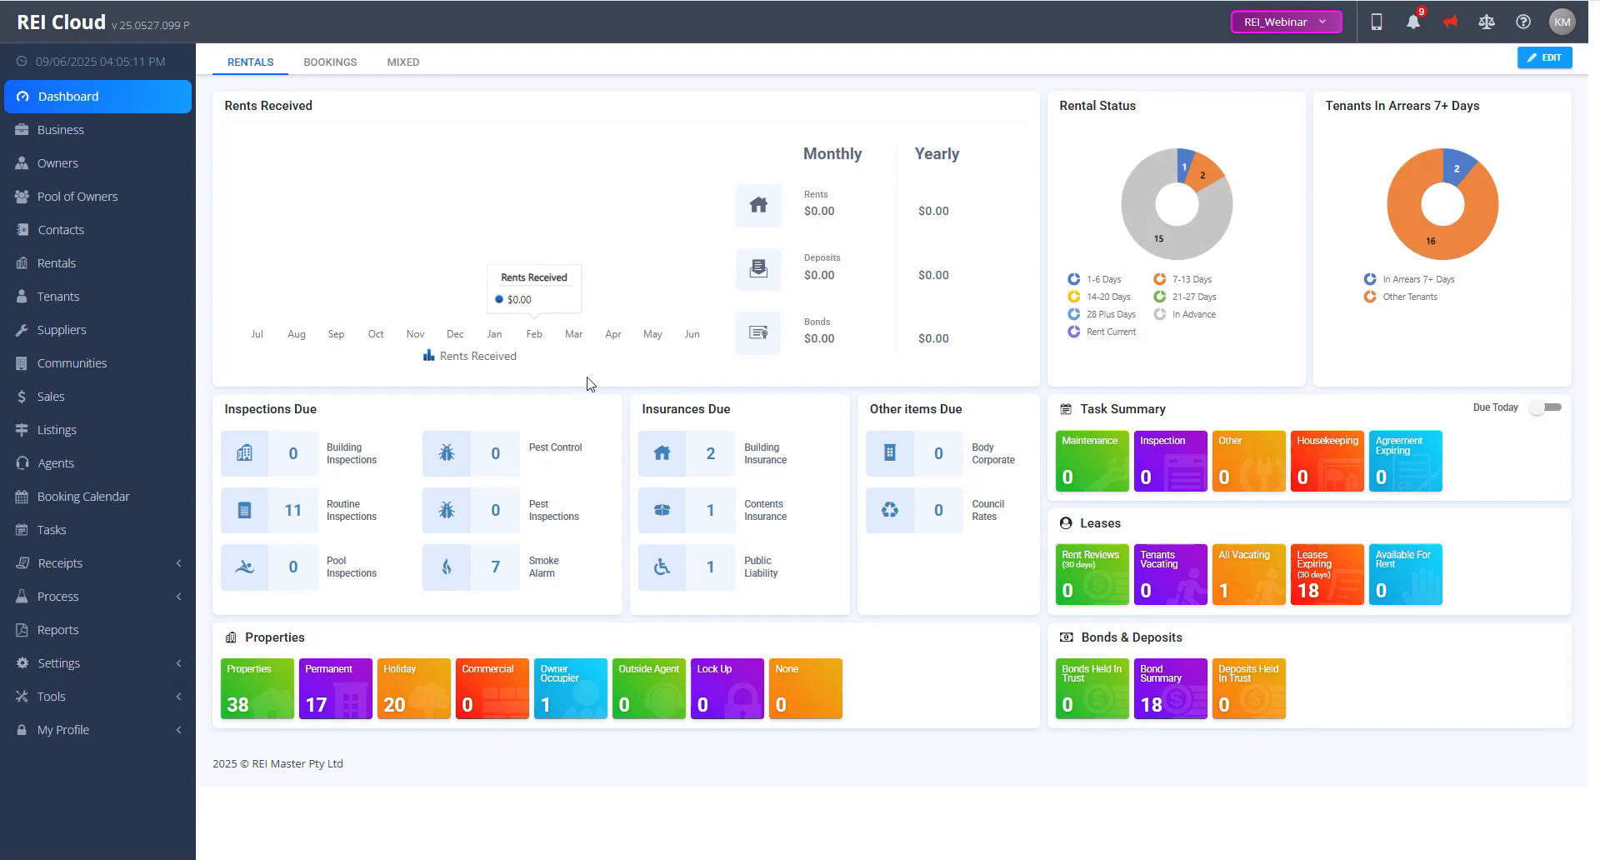